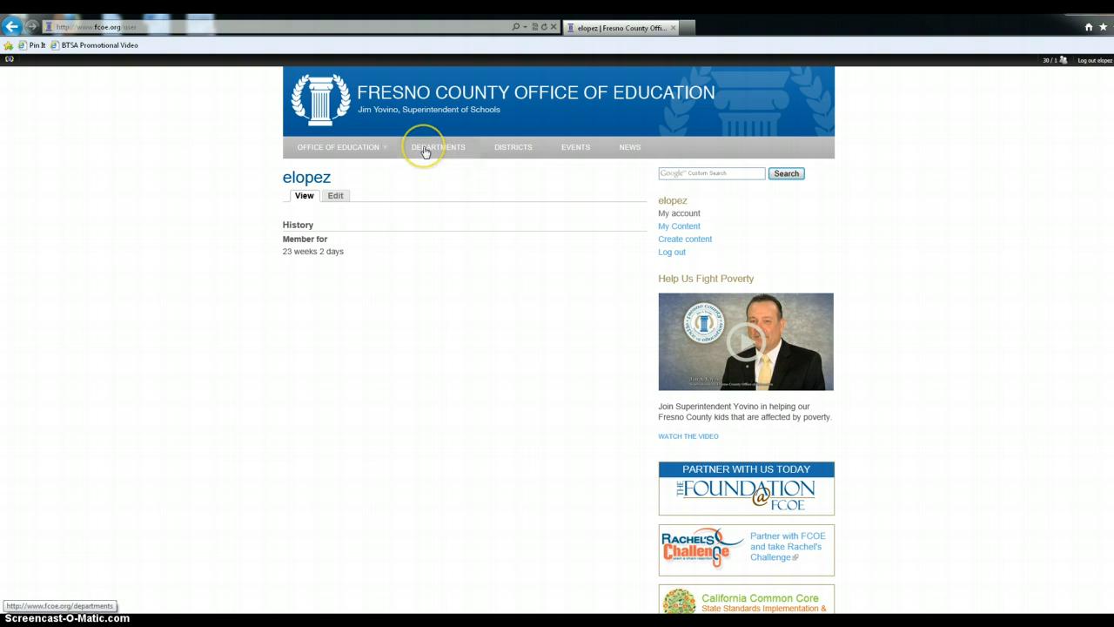
Open the BTSA & CESIP - County page from the departments listing.
left_click(424, 149)
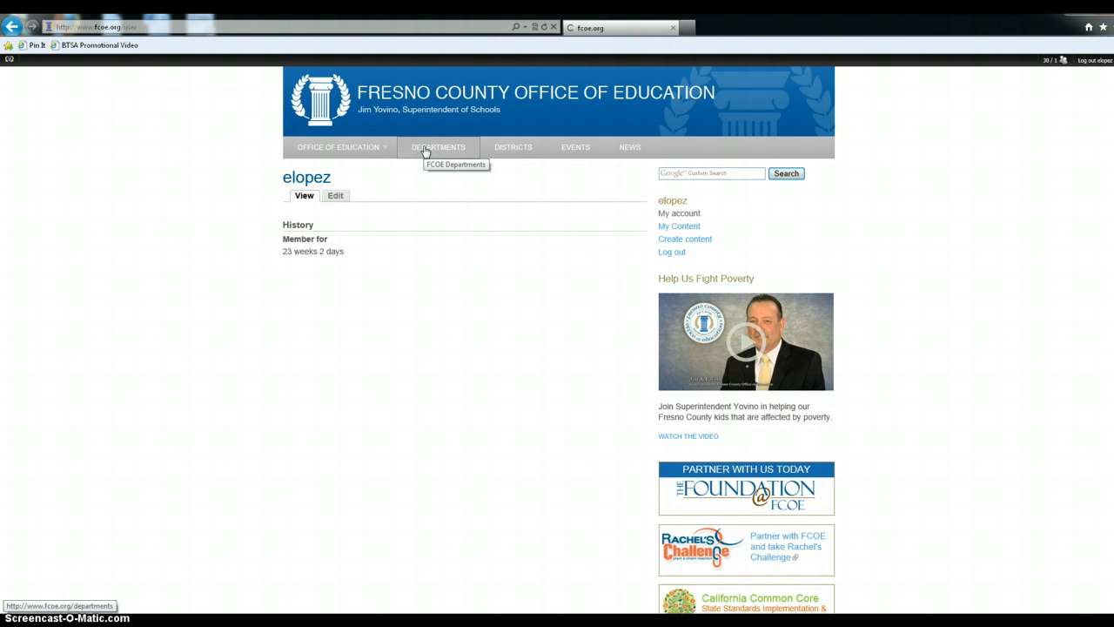
mouse_move(358, 182)
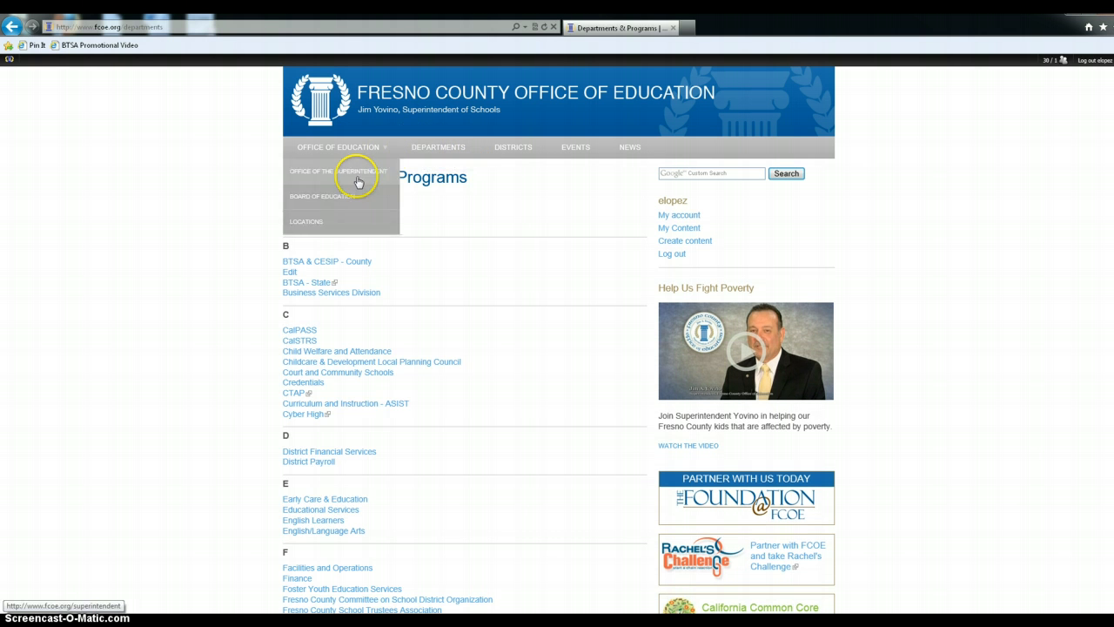
left_click(333, 261)
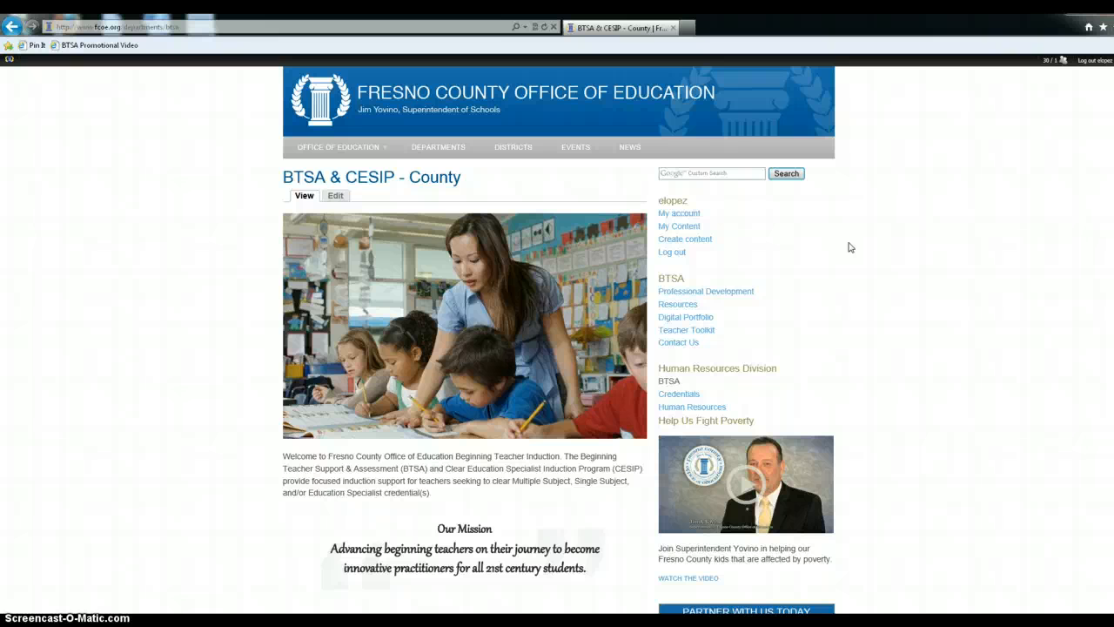
Start a new Page content item titled "Test Page" and assign it to the BTSA department.
left_click(683, 245)
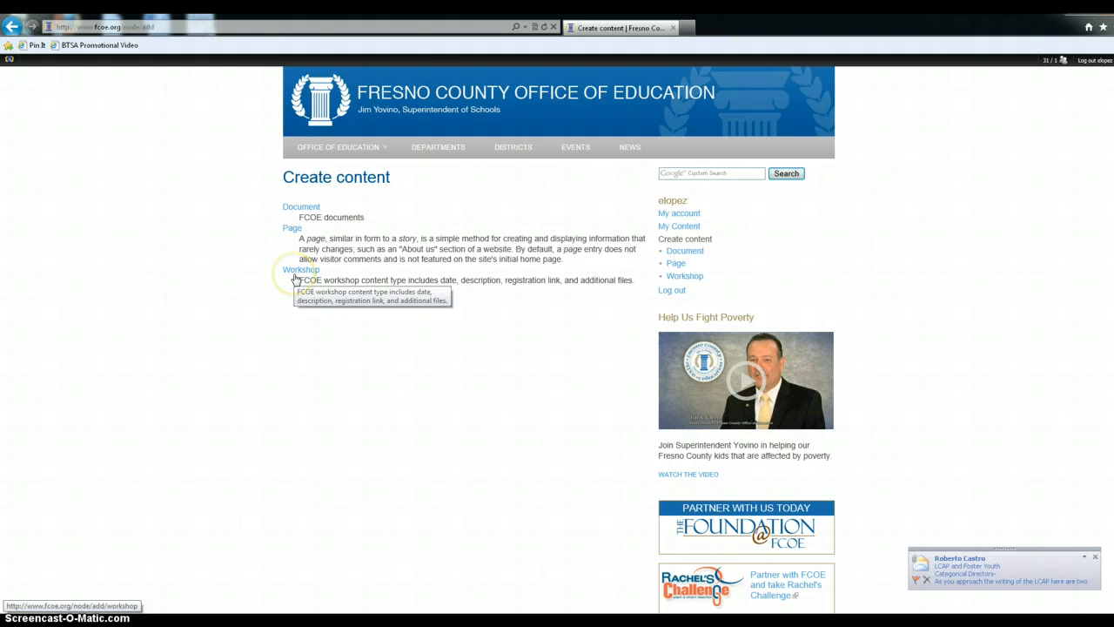
left_click(295, 231)
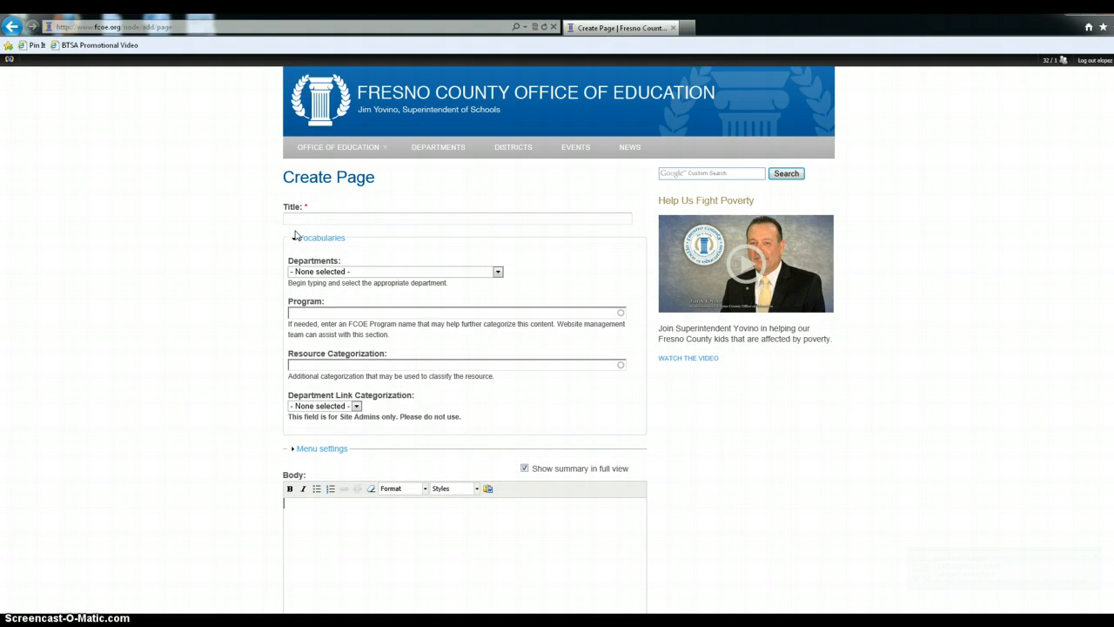
left_click(311, 222)
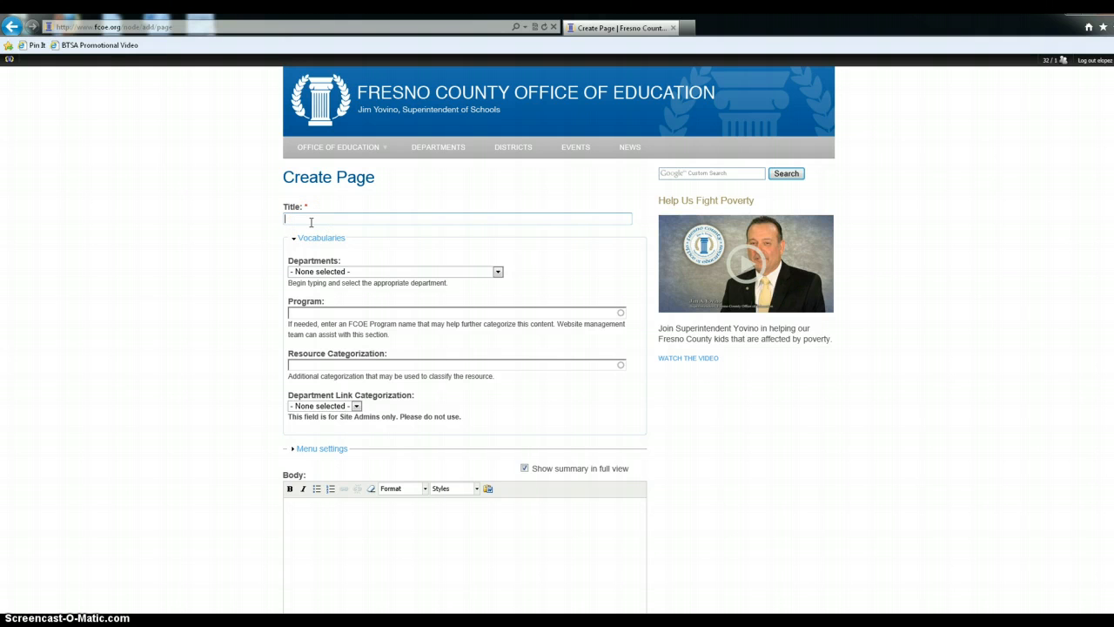
type("Test Page")
left_click(497, 273)
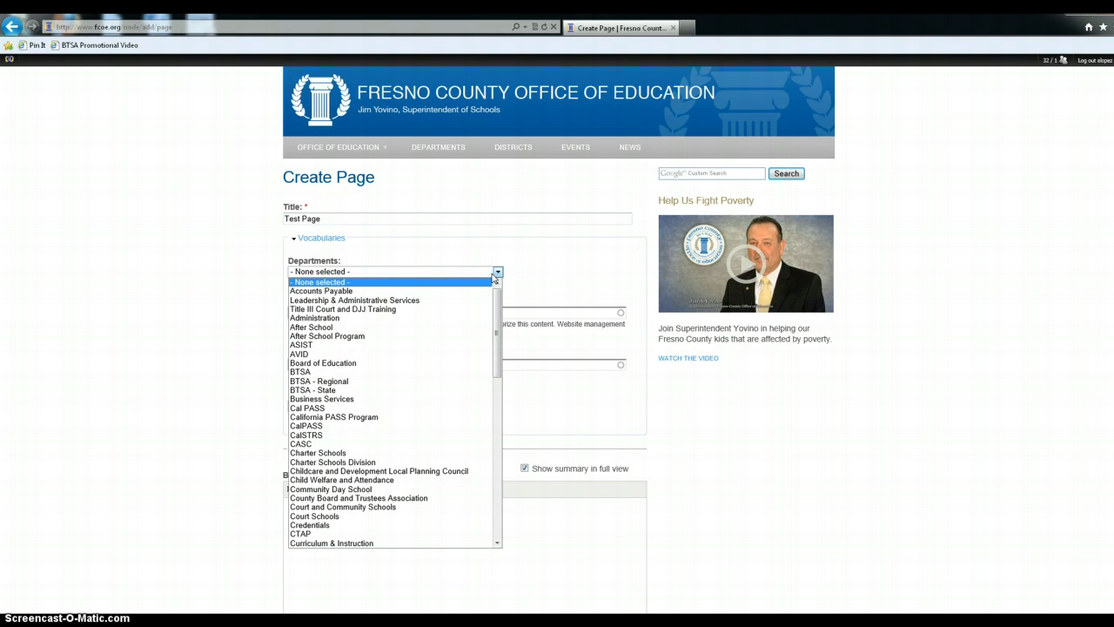
left_click(491, 372)
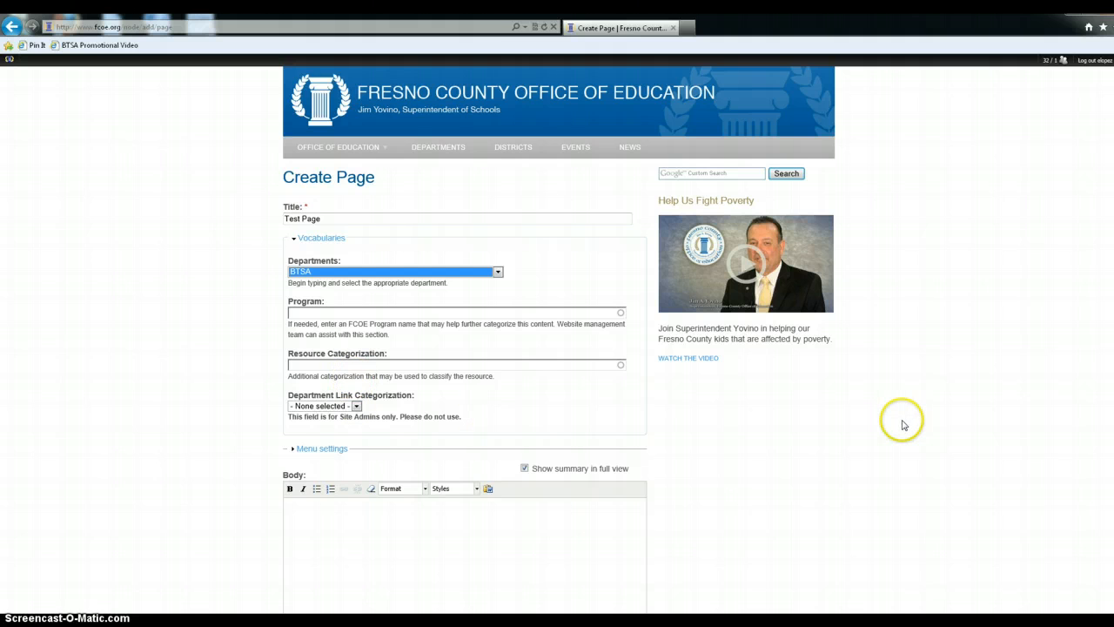
Write "Test page for BTSA" in the body, followed by lines "1. This is a test", "2. This is a test" and "3. This is a test link".
scroll(917, 416, "down", 3)
left_click(549, 403)
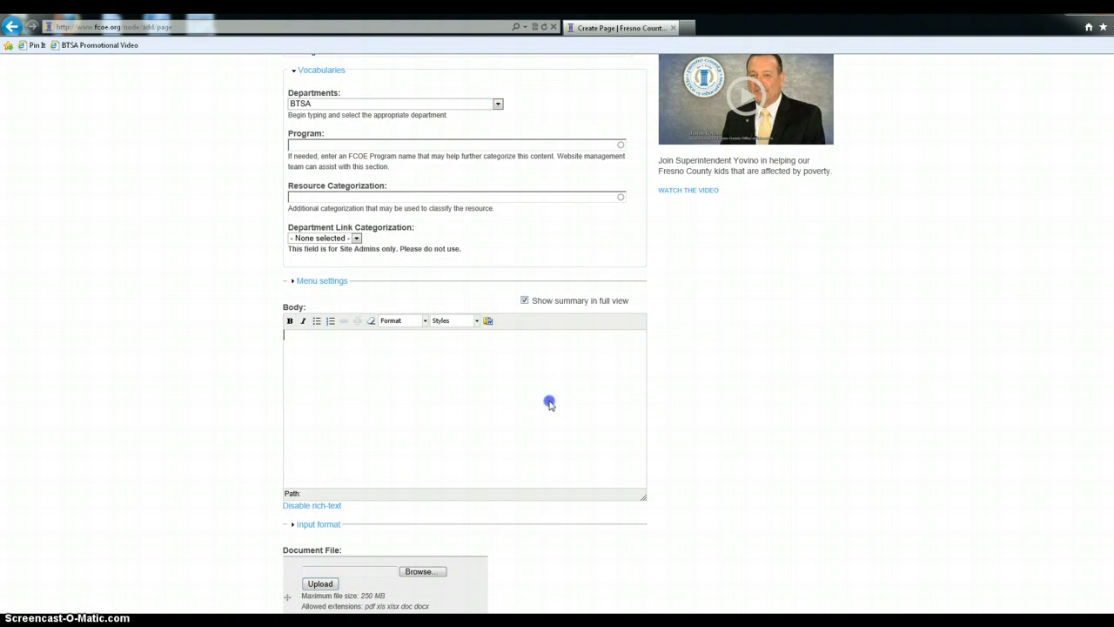
key("Return")
type("Test page f")
type("or BTSA")
type("1. ")
type("Thi")
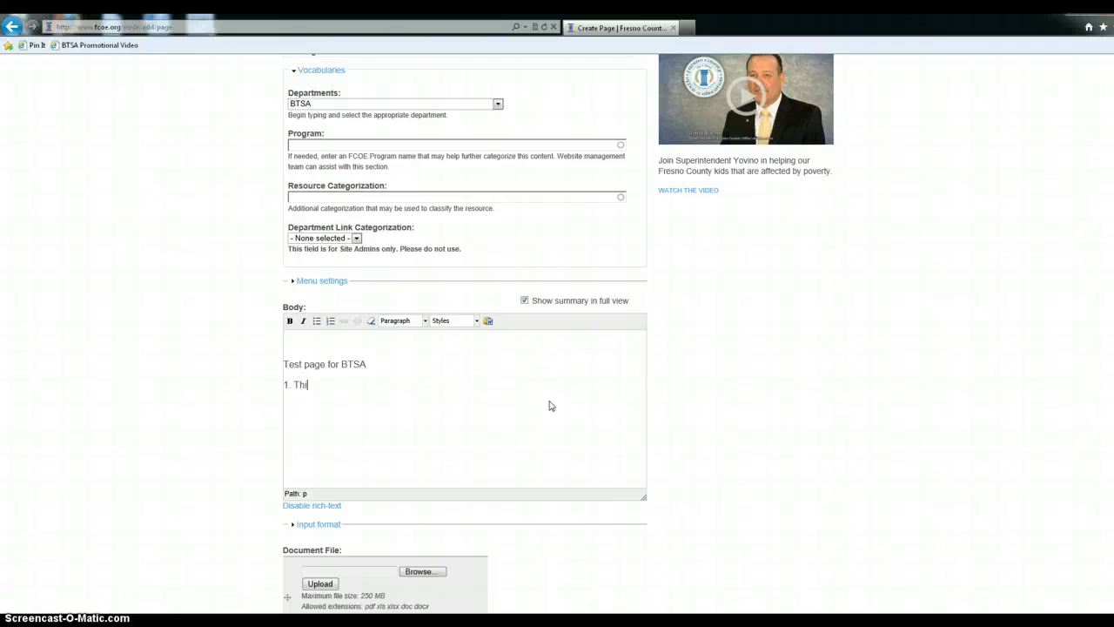
type("s is a tes2. This is a test3. Teis is a test")
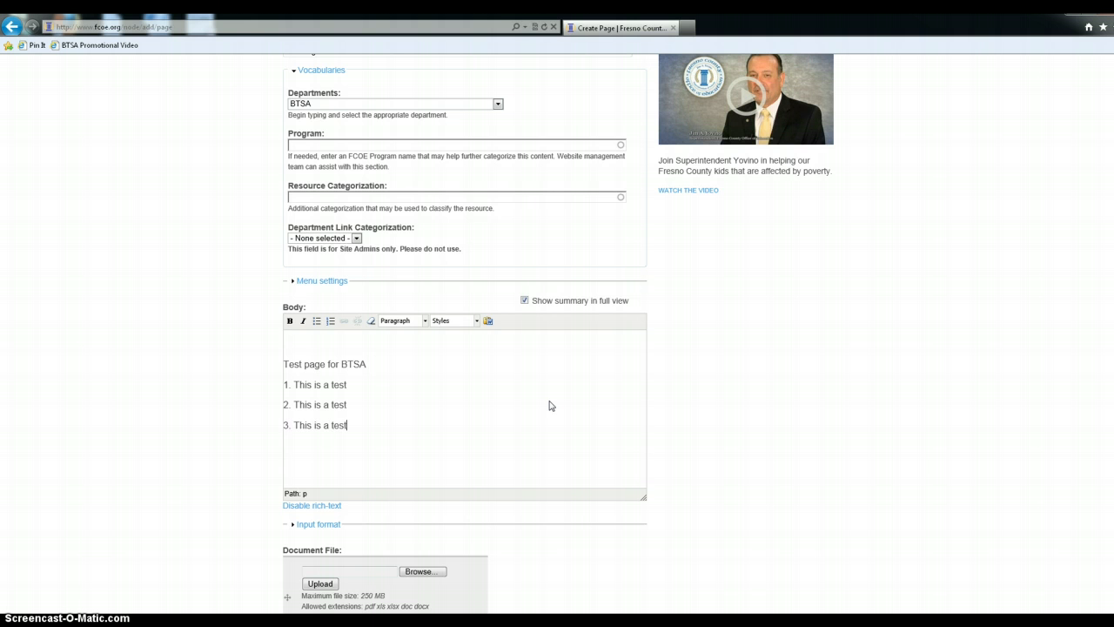
type(" link")
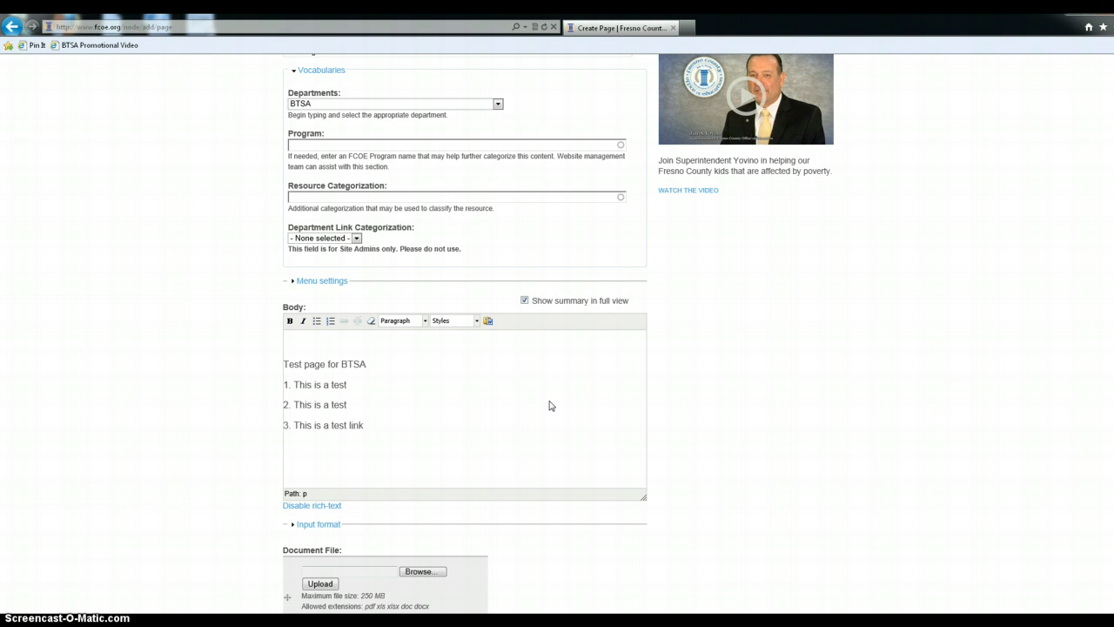
Remove the manually typed numbers 1., 2. and 3. from the start of the three body lines.
left_click(375, 426)
left_click_drag(375, 425, 287, 385)
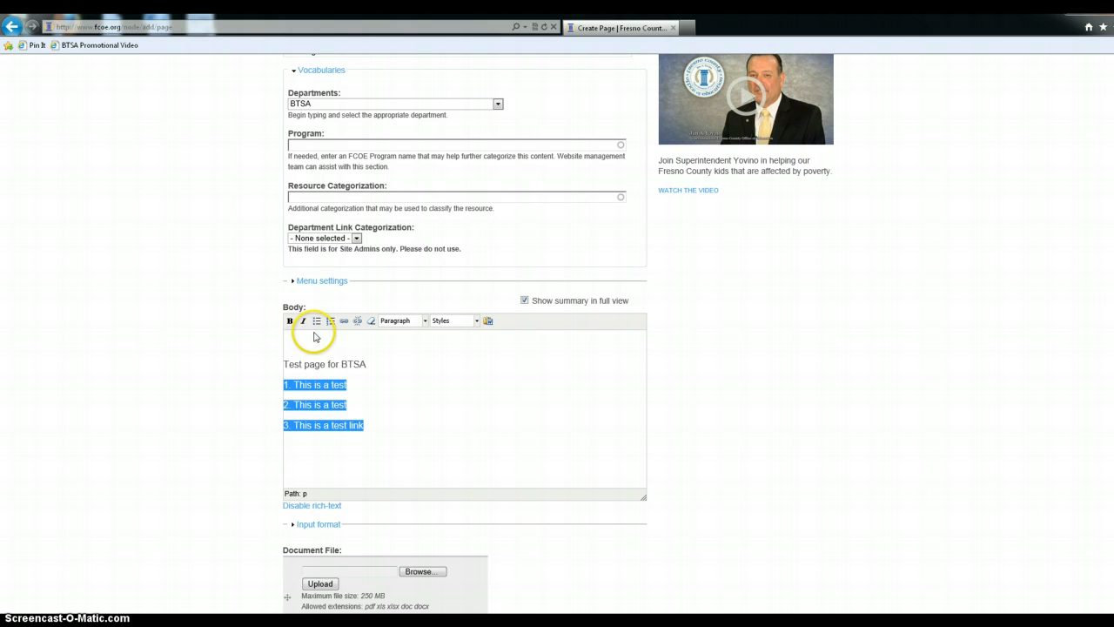
left_click(296, 385)
key("BackSpace")
key("BackSpace")
key("BackSpace")
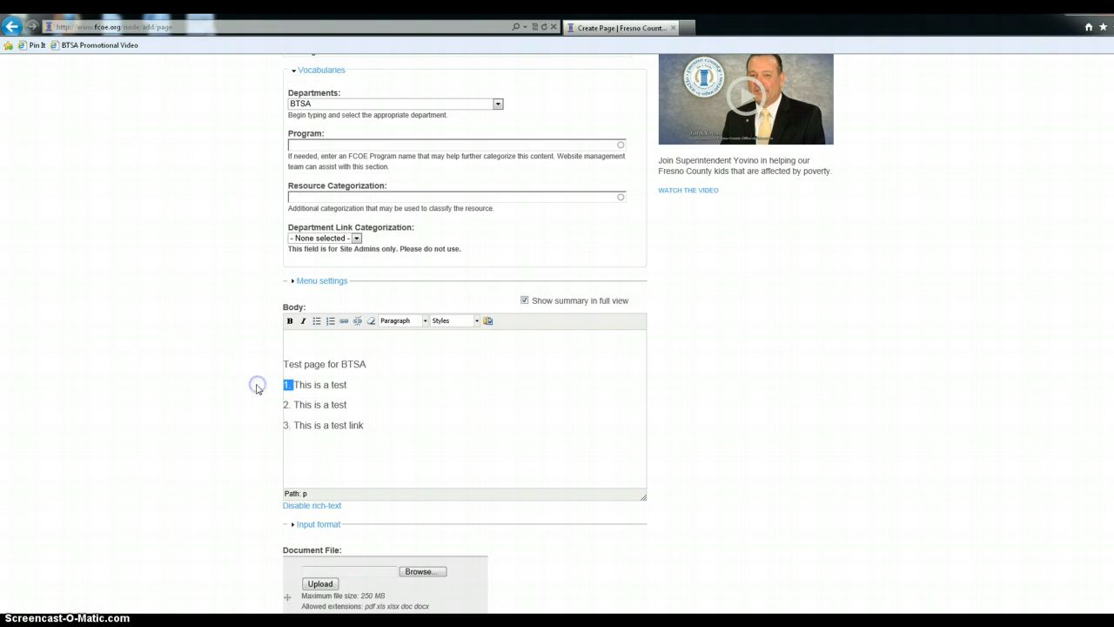
left_click(291, 405)
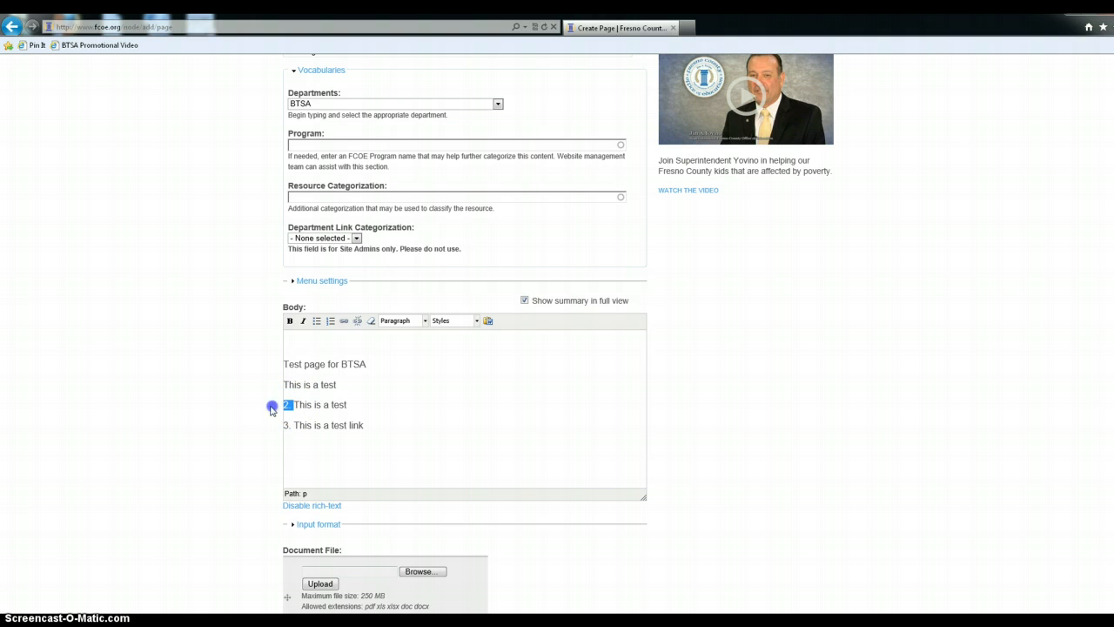
key("BackSpace")
key("BackSpace")
left_click(292, 425)
key("BackSpace")
key("BackSpace")
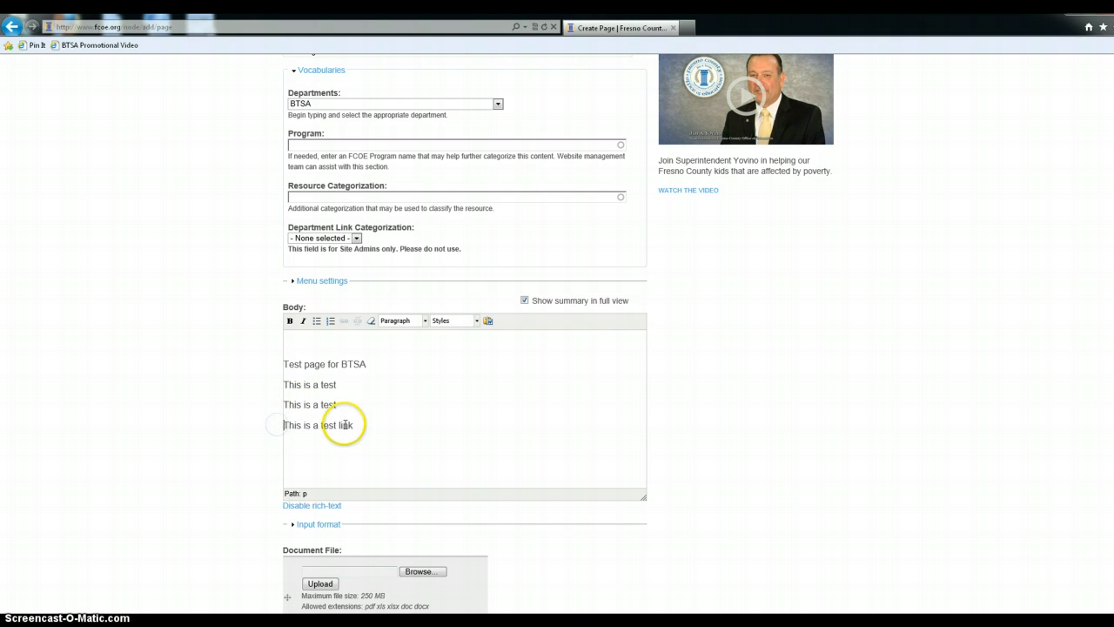
Format the three test lines in the body as an automatic numbered list.
left_click_drag(351, 425, 281, 393)
left_click(330, 321)
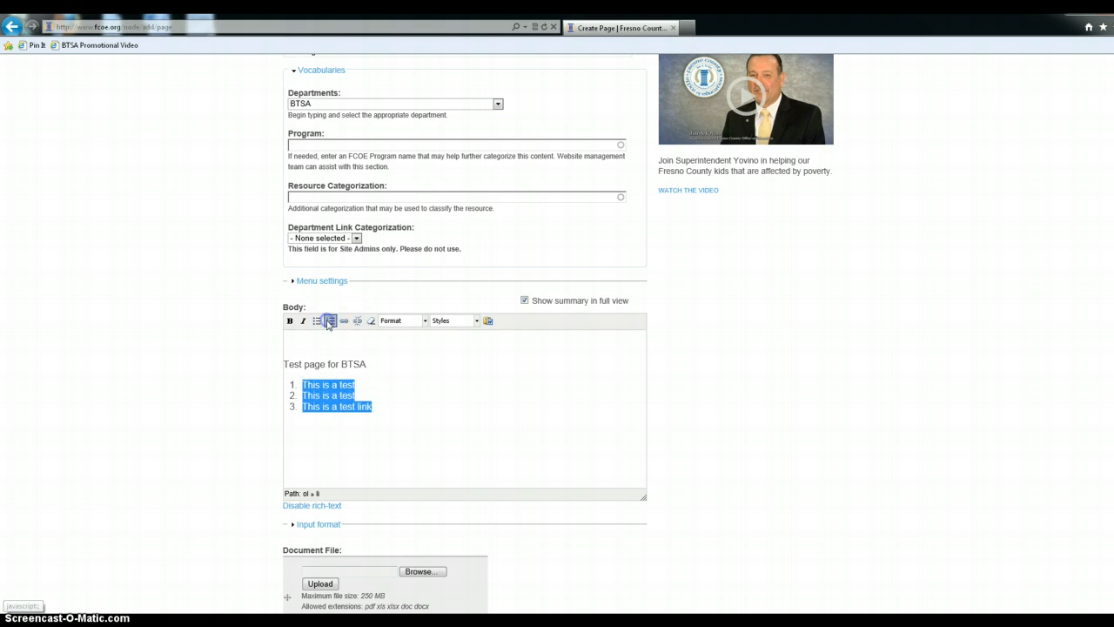
left_click(387, 402)
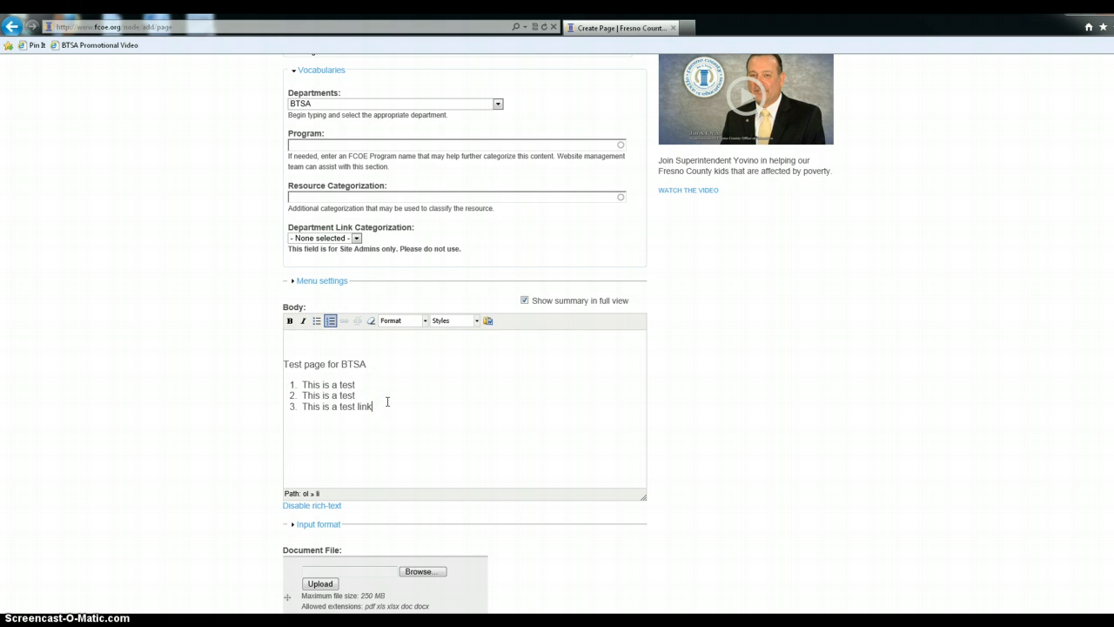
Make the "Test page for BTSA" heading line in the body bold.
left_click_drag(368, 364, 285, 363)
left_click(290, 321)
left_click(416, 404)
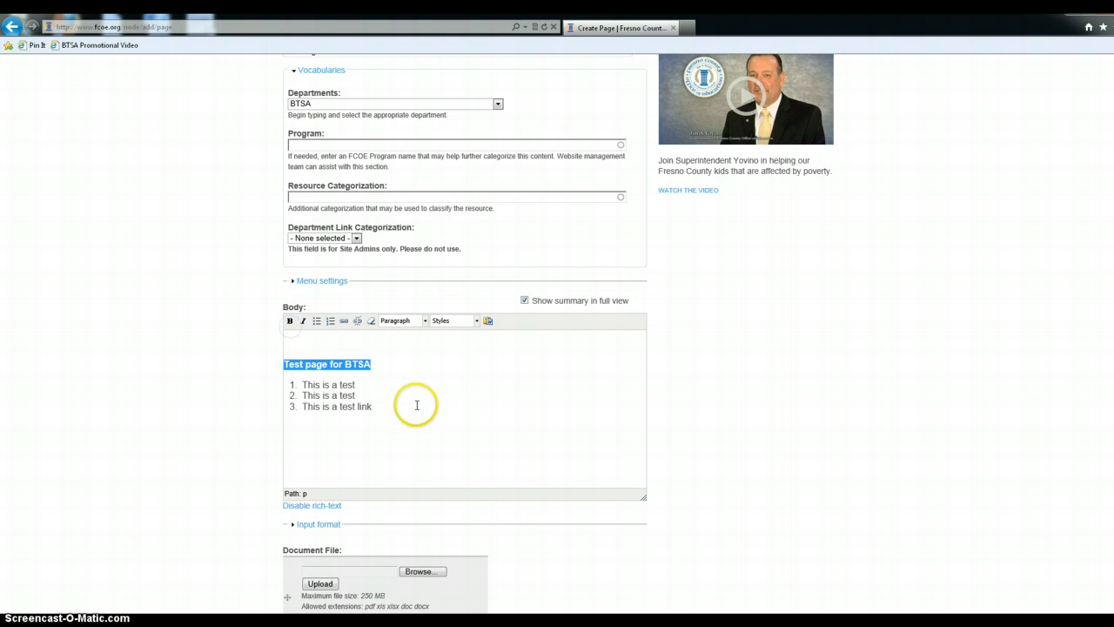
Open the link settings for the list item text "This is a test link".
left_click(378, 406)
left_click_drag(377, 406, 308, 406)
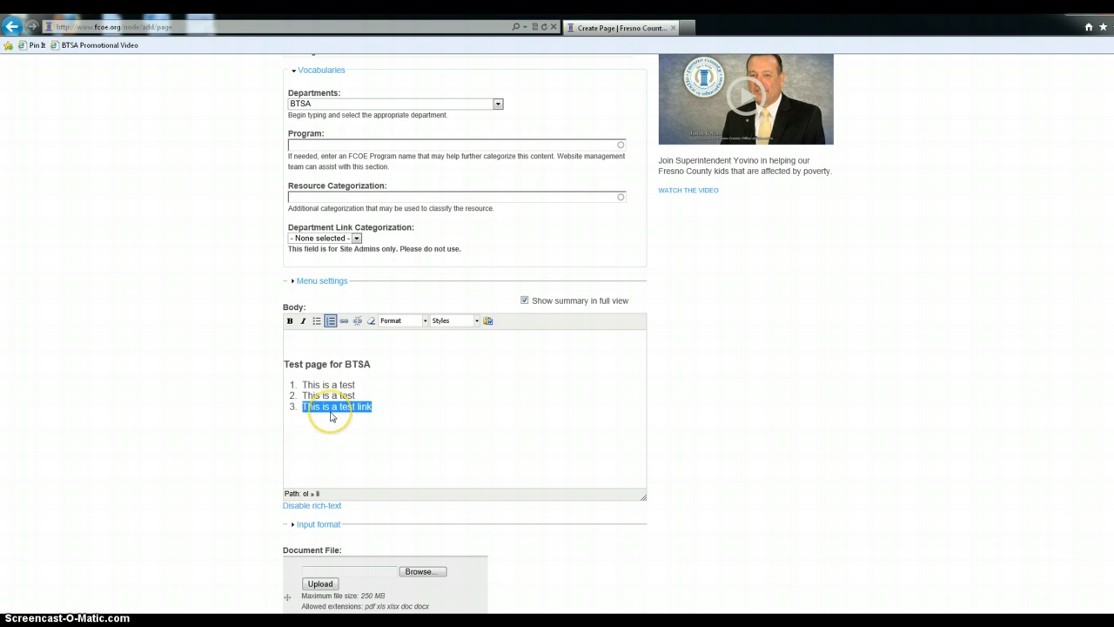
left_click(343, 321)
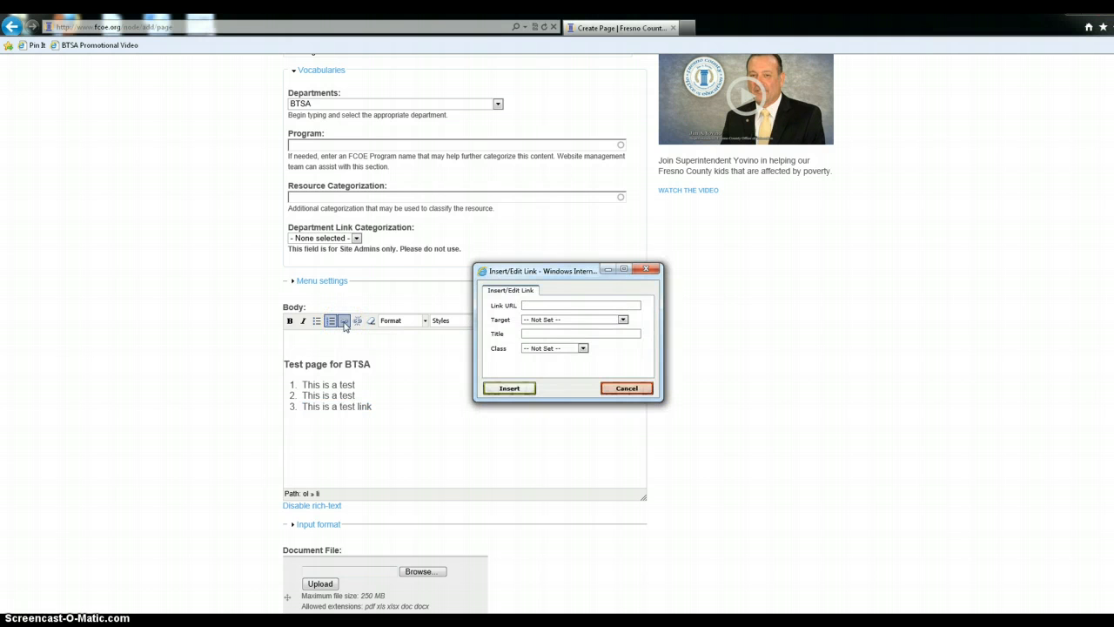
left_click(547, 307)
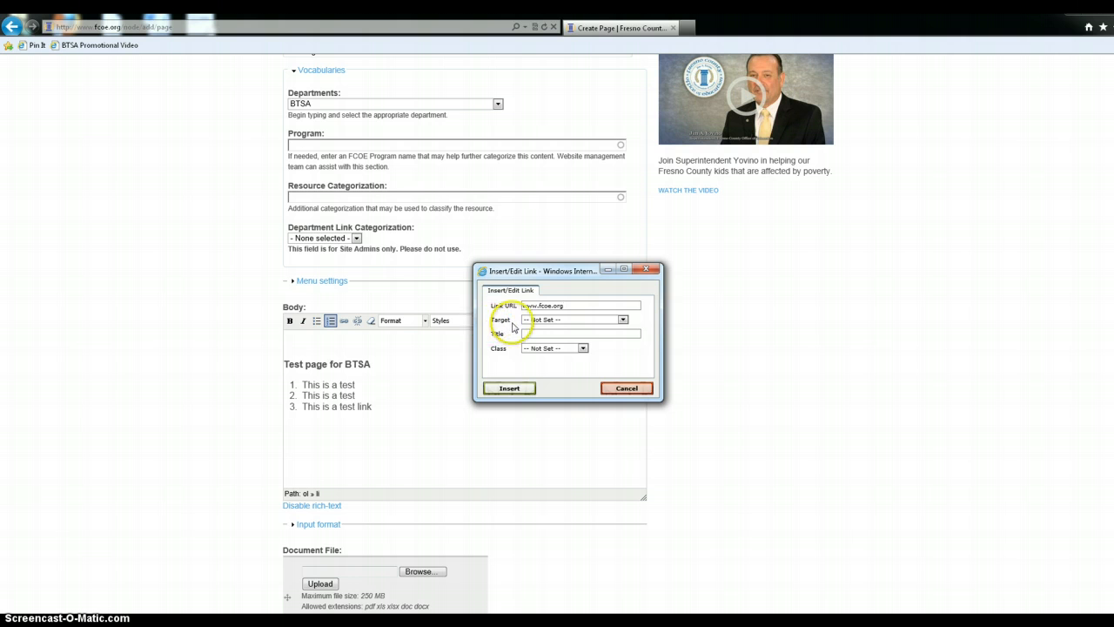
left_click(624, 321)
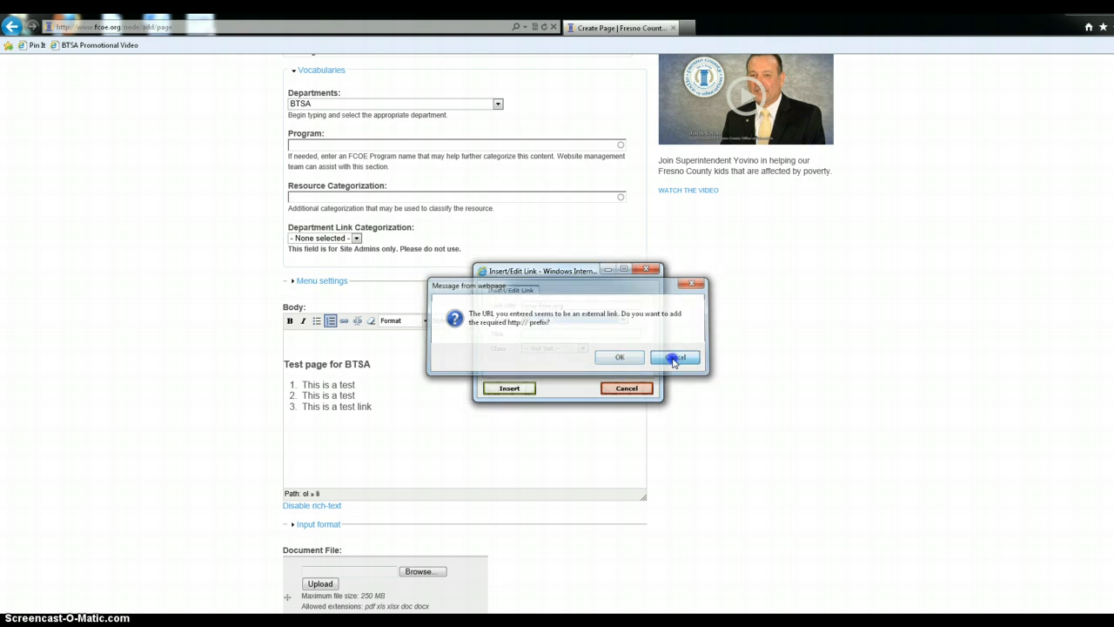
left_click(676, 356)
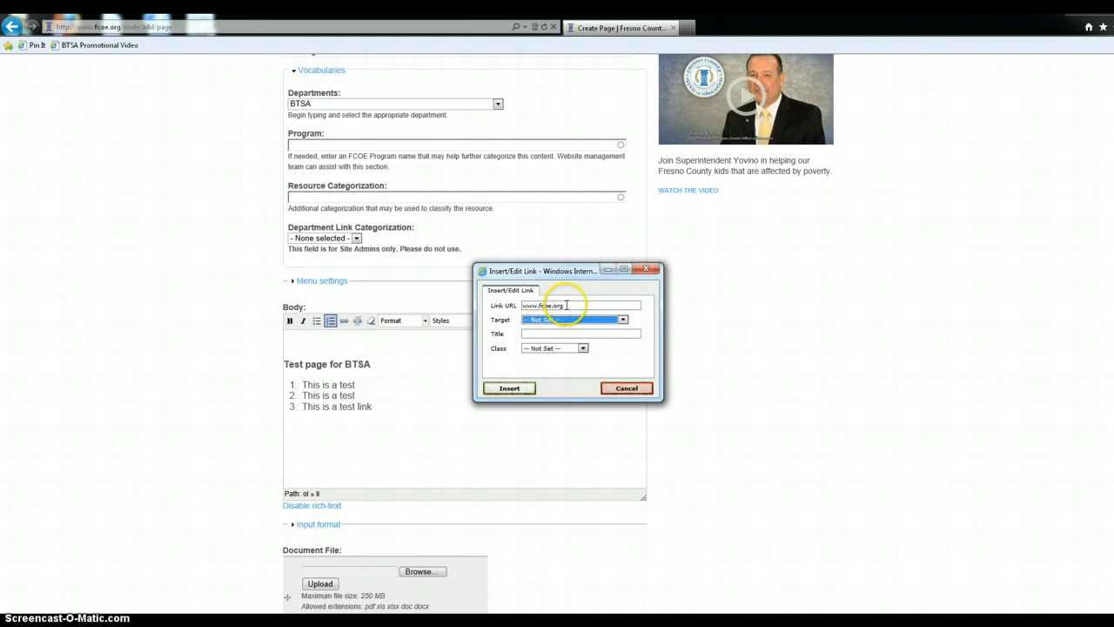
left_click(500, 306)
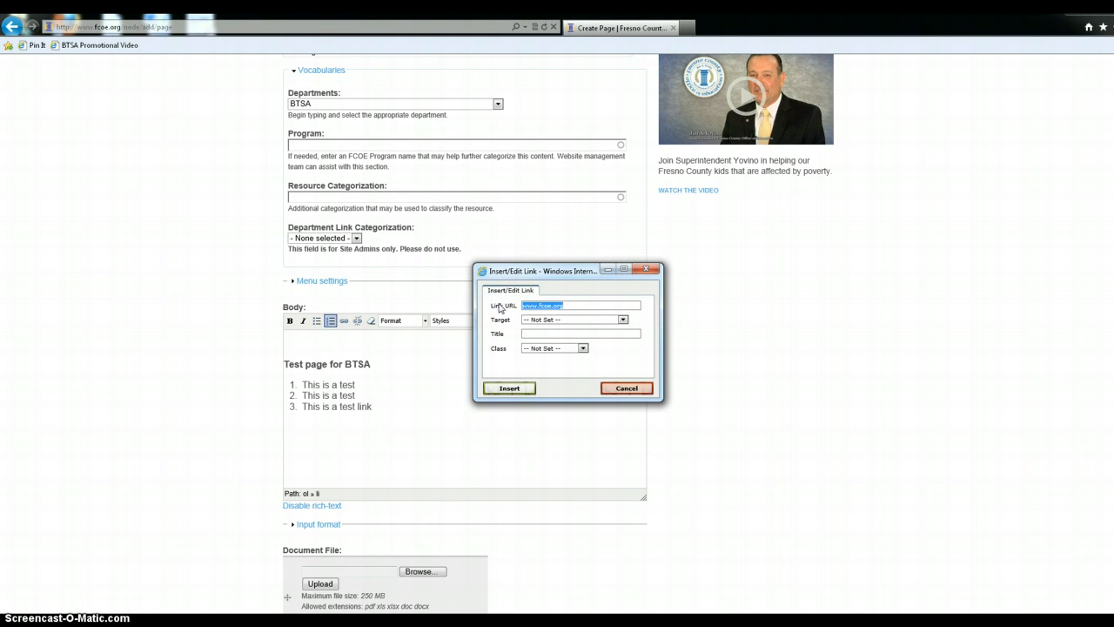
type("www")
left_click(622, 319)
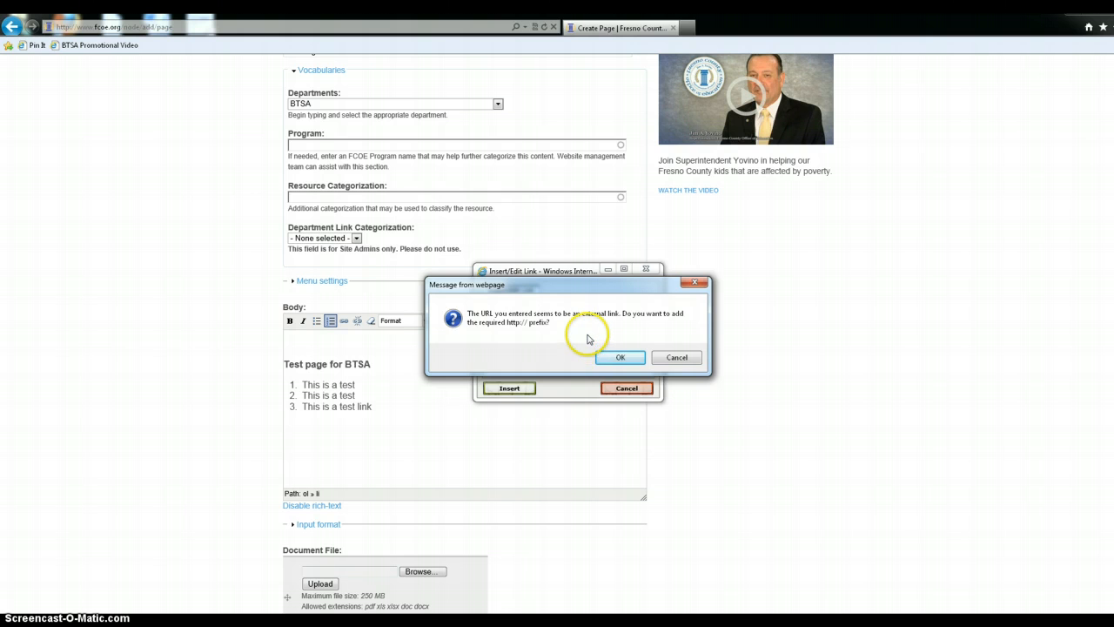
left_click(618, 357)
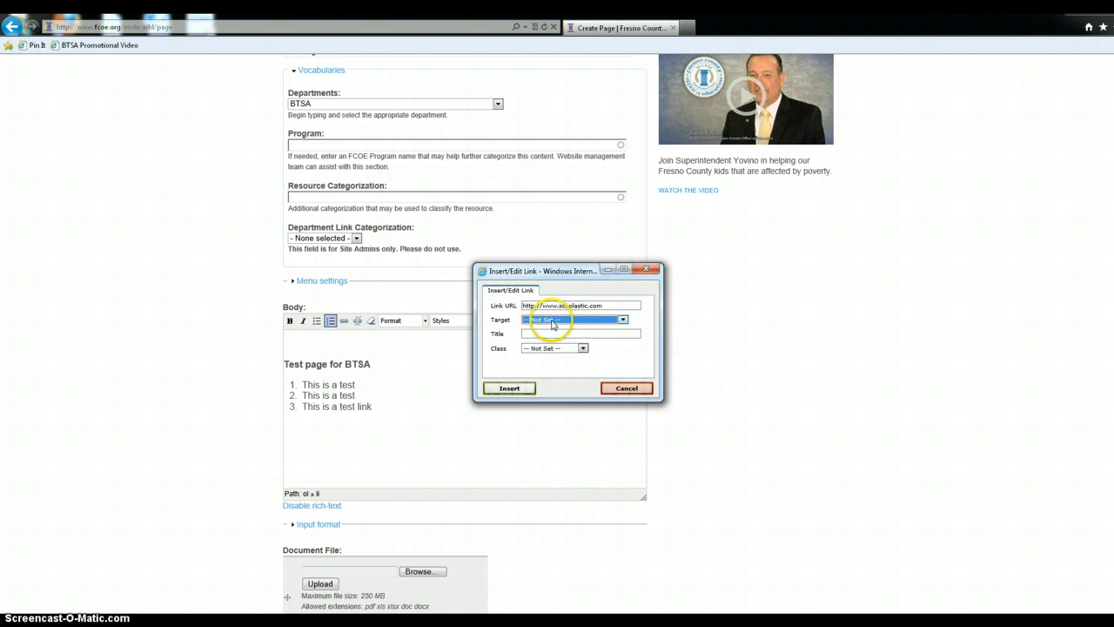
left_click(550, 322)
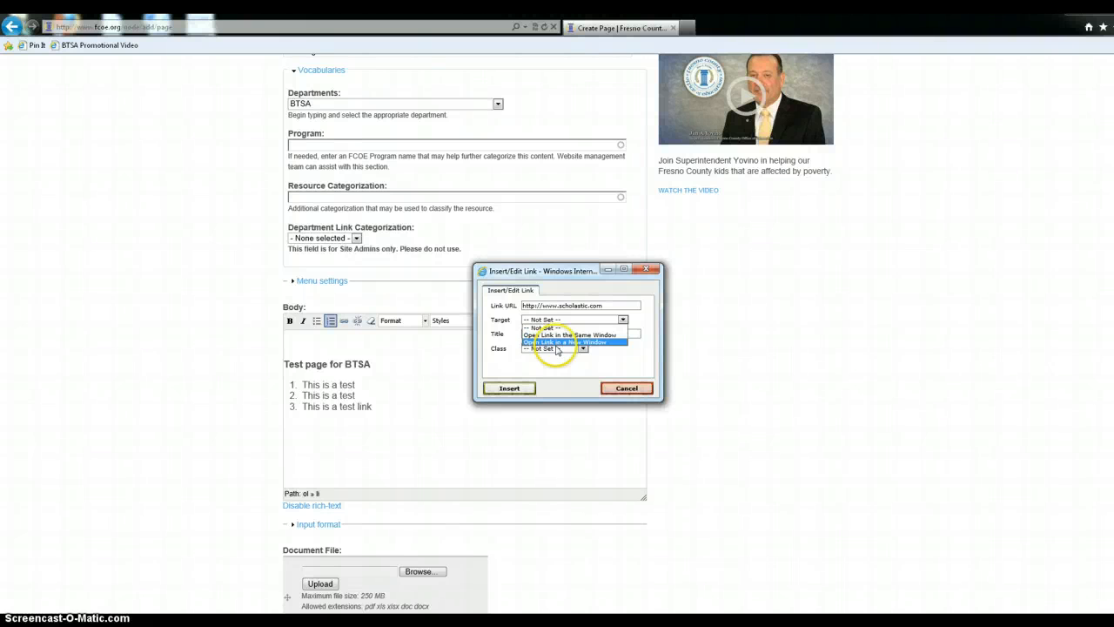
left_click(556, 344)
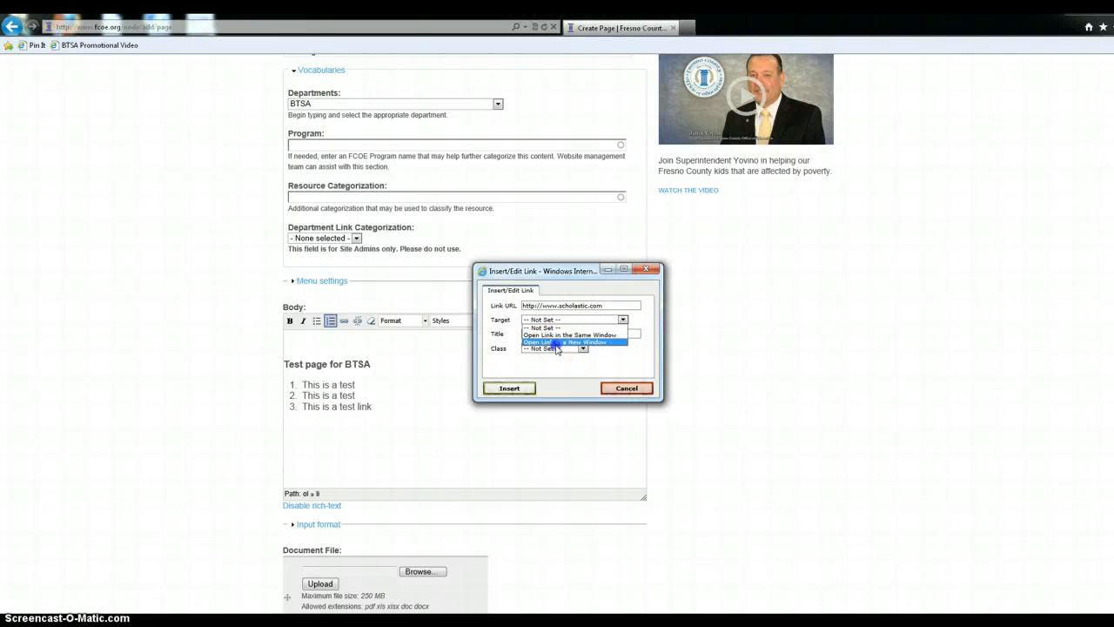
left_click(510, 388)
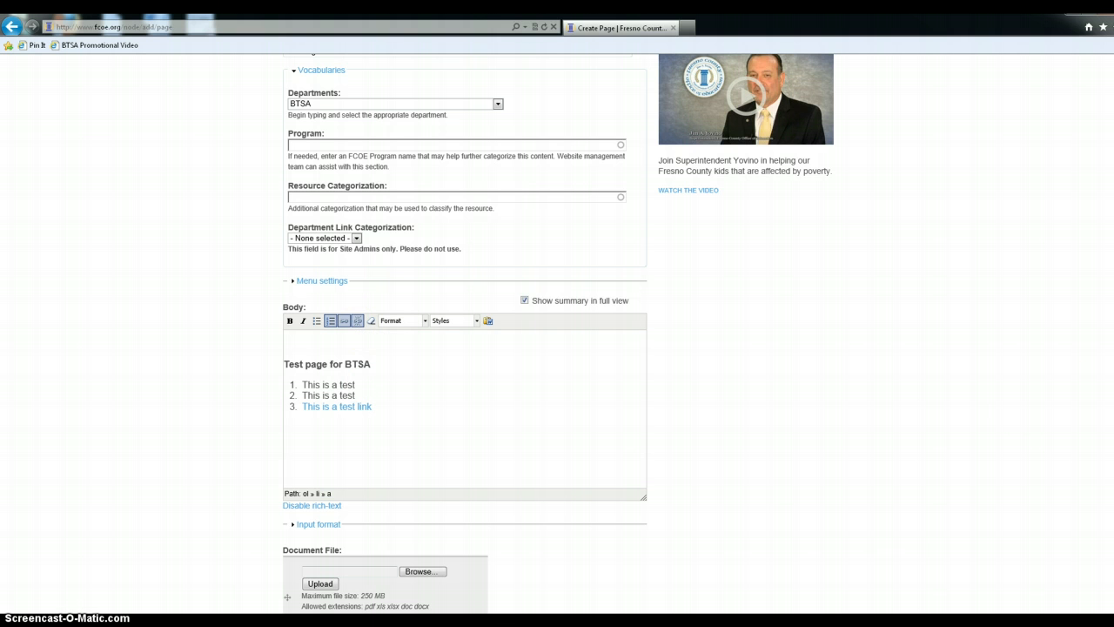
Upload MentorAcademyFlyer_2014.docx from the Flyers_2014 folder as the page's document file.
scroll(557, 331, "down", 4)
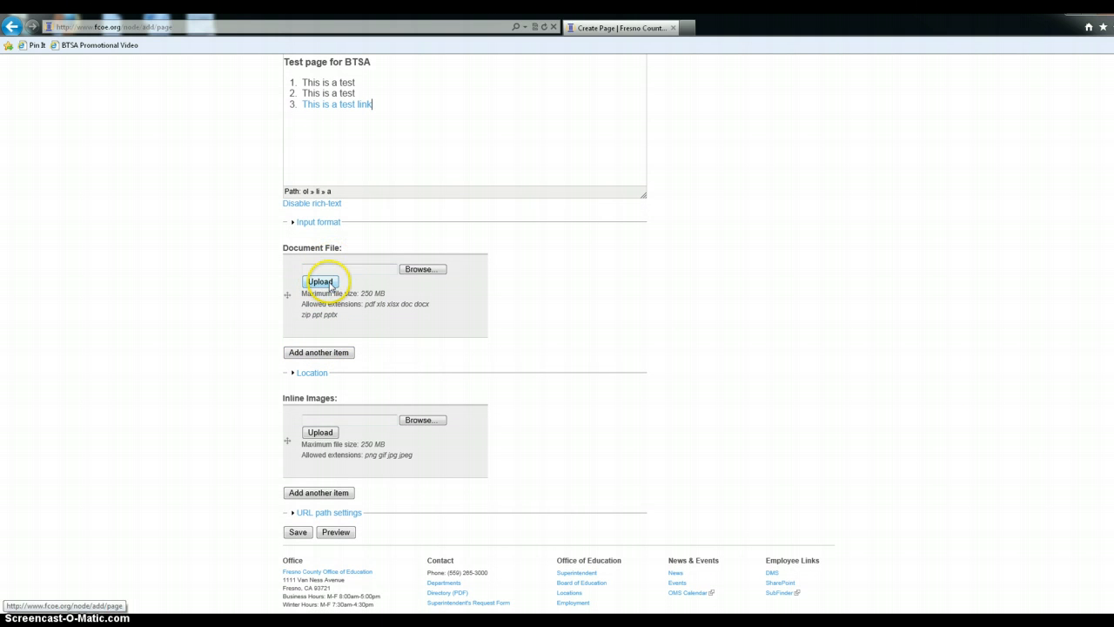
left_click(427, 274)
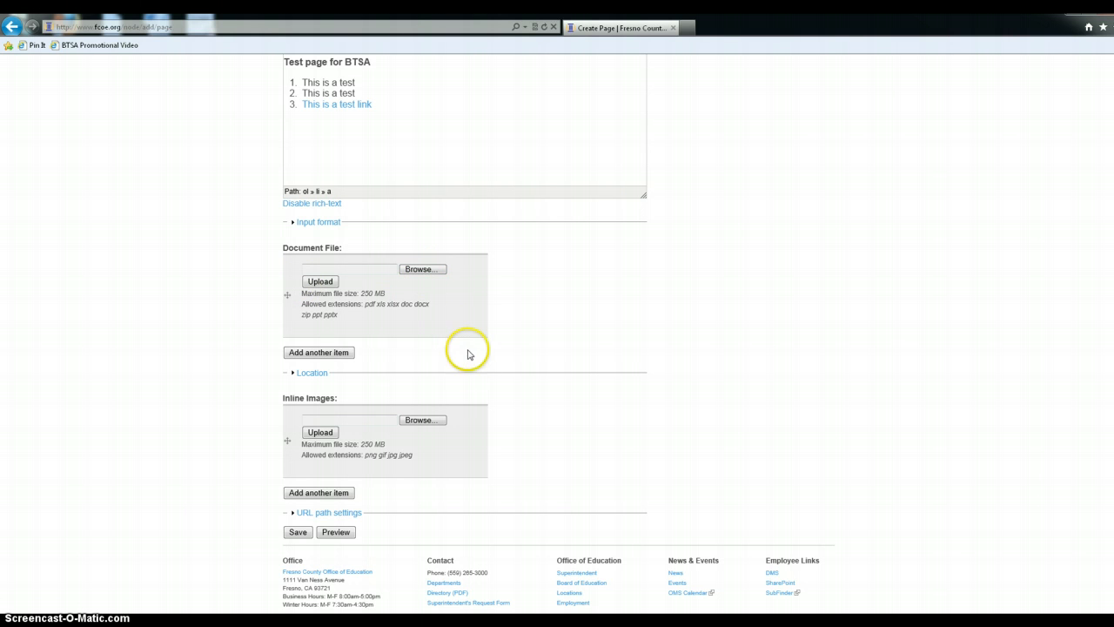
left_click(422, 276)
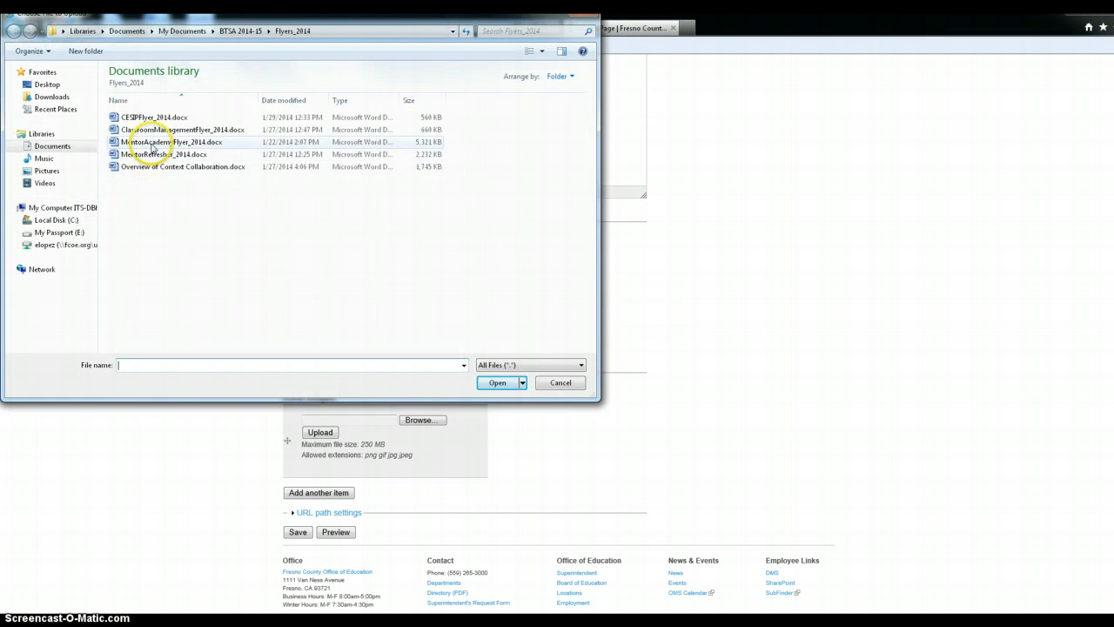
left_click(155, 142)
left_click(495, 382)
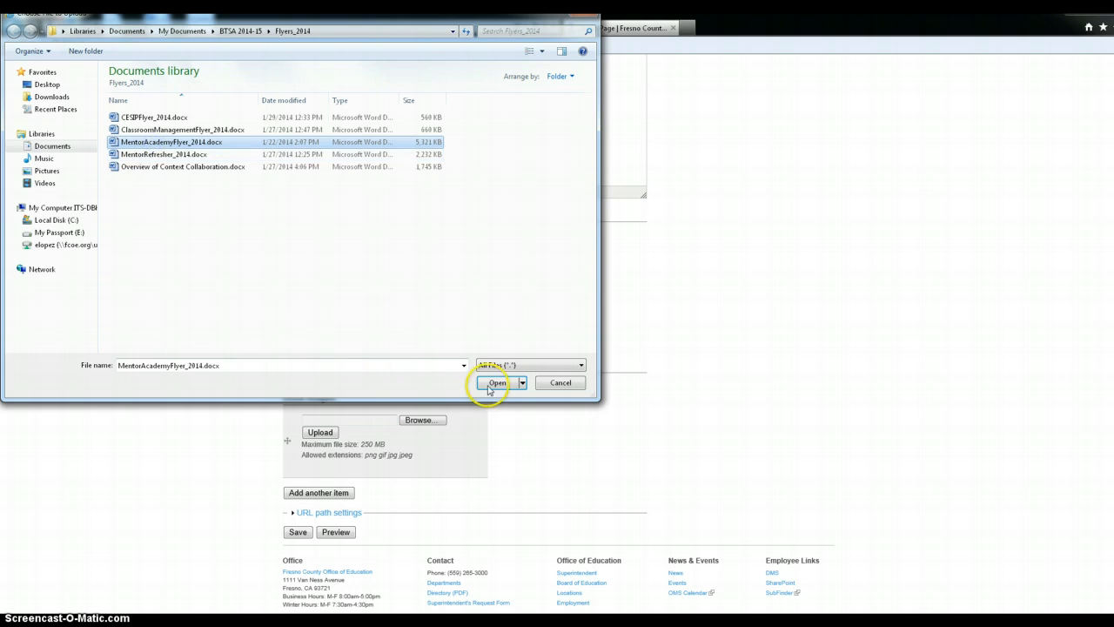
left_click(319, 281)
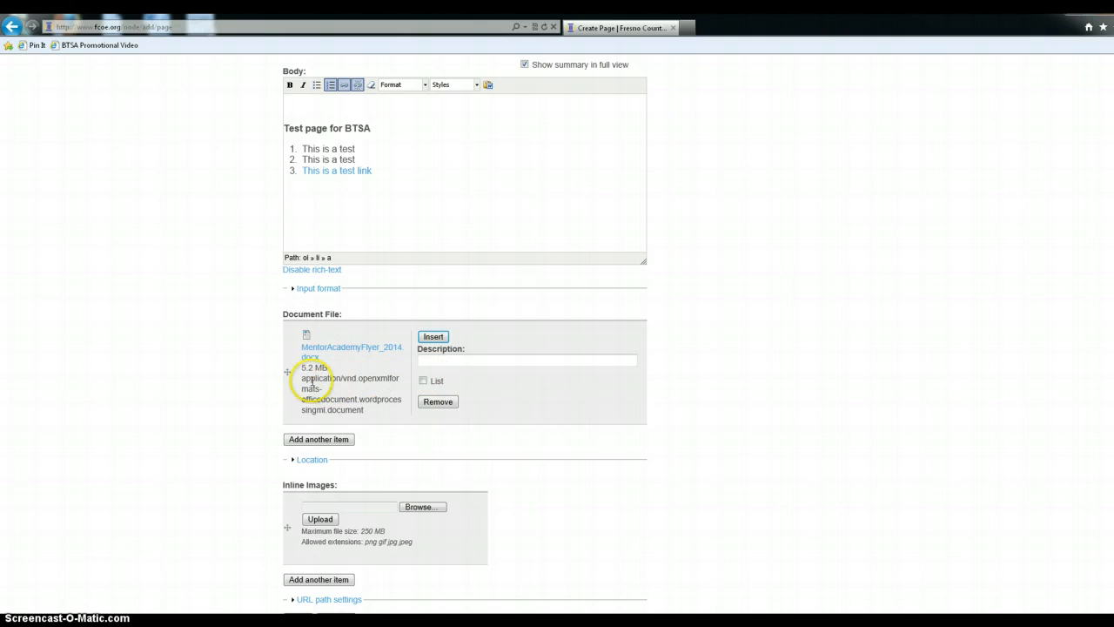
Give the uploaded flyer the description "Mentor Academy Flyer", leave it unlisted, and insert its link into the body text.
left_click(456, 363)
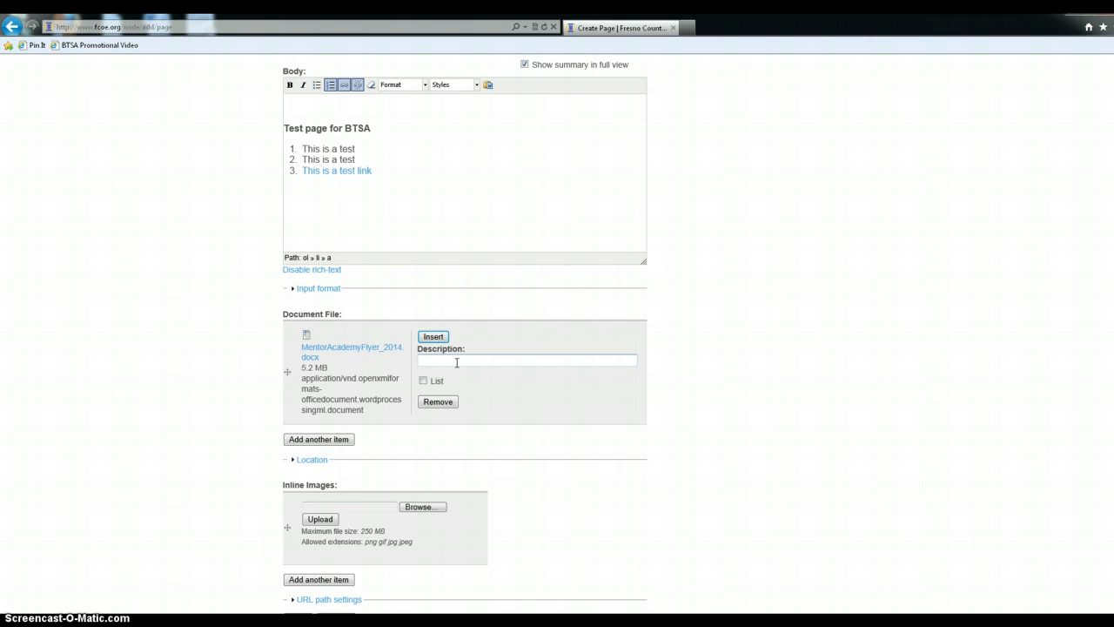
left_click(423, 381)
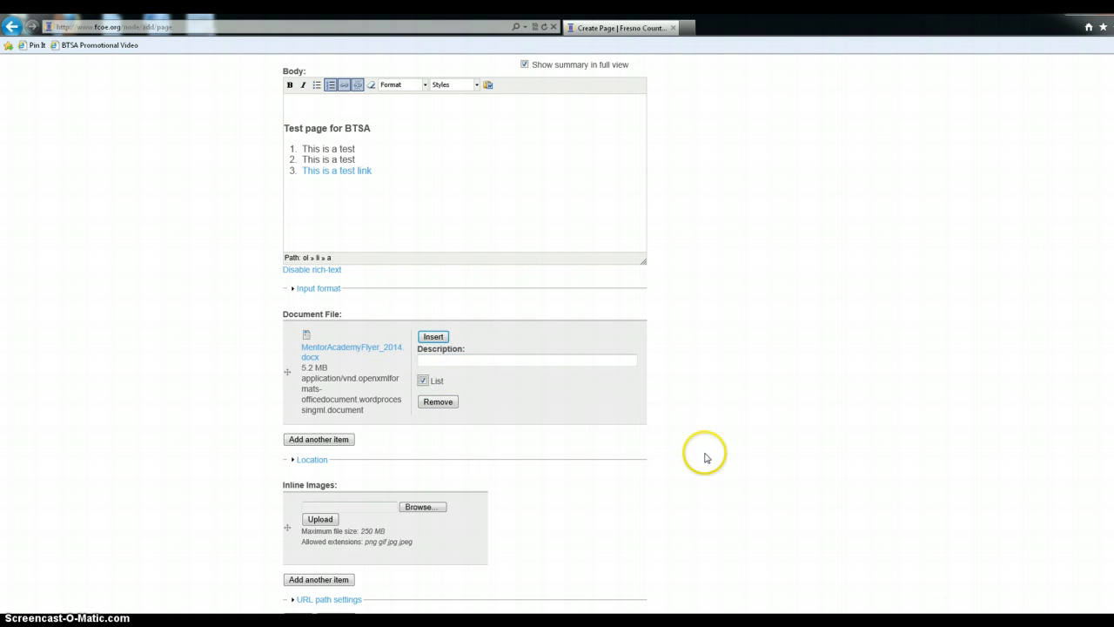
left_click(423, 380)
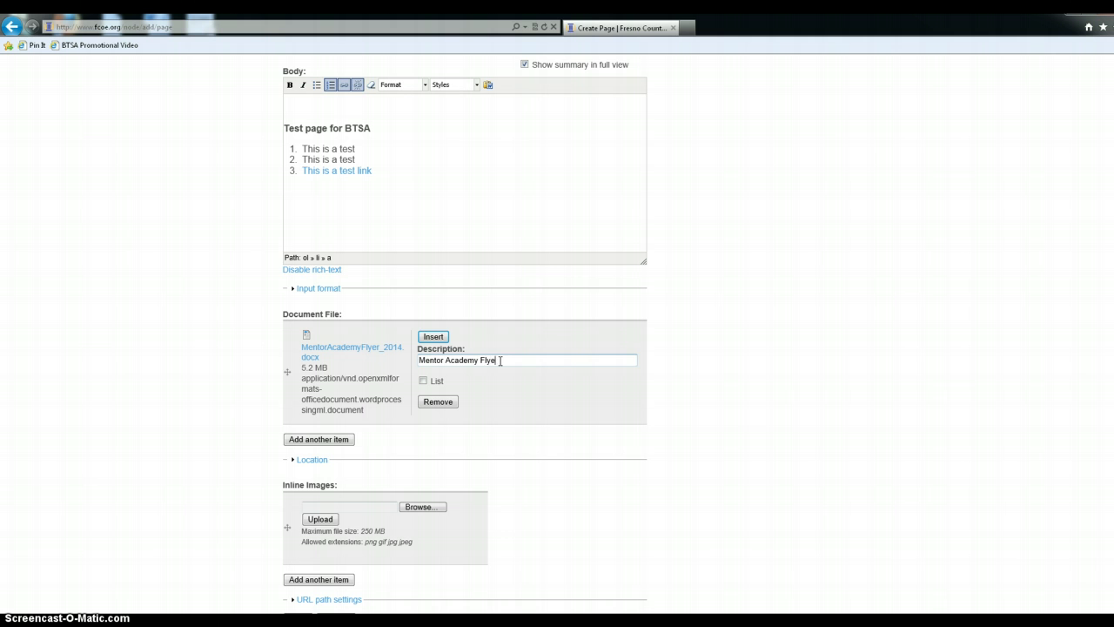
left_click(433, 338)
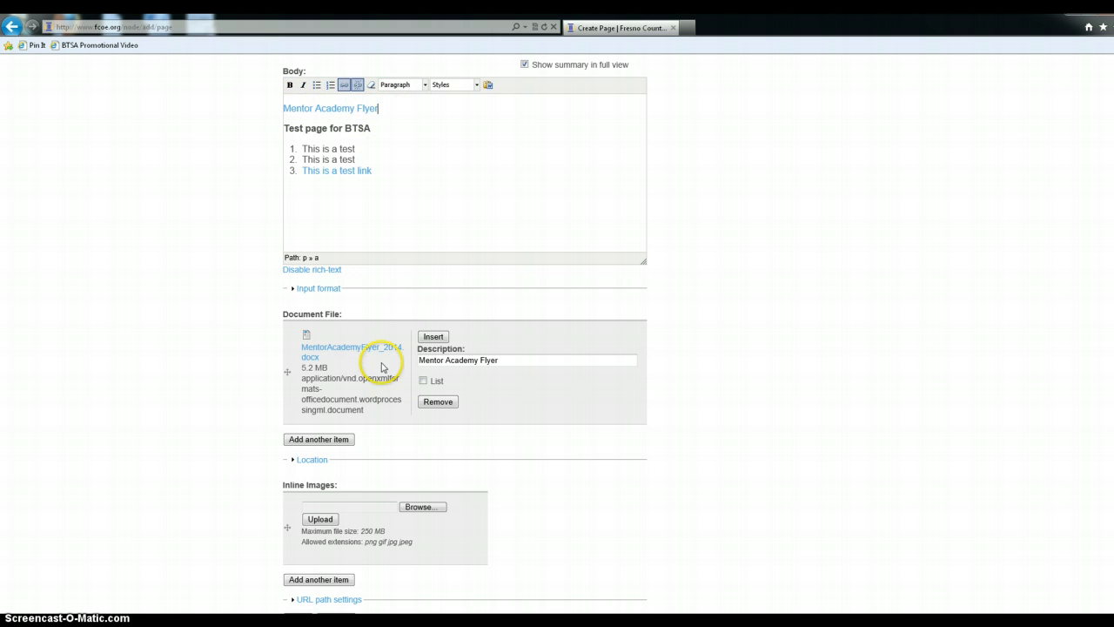
Move the Mentor Academy Flyer link from above the heading to its own line below the numbered list.
left_click_drag(378, 108, 420, 193)
left_click(375, 171)
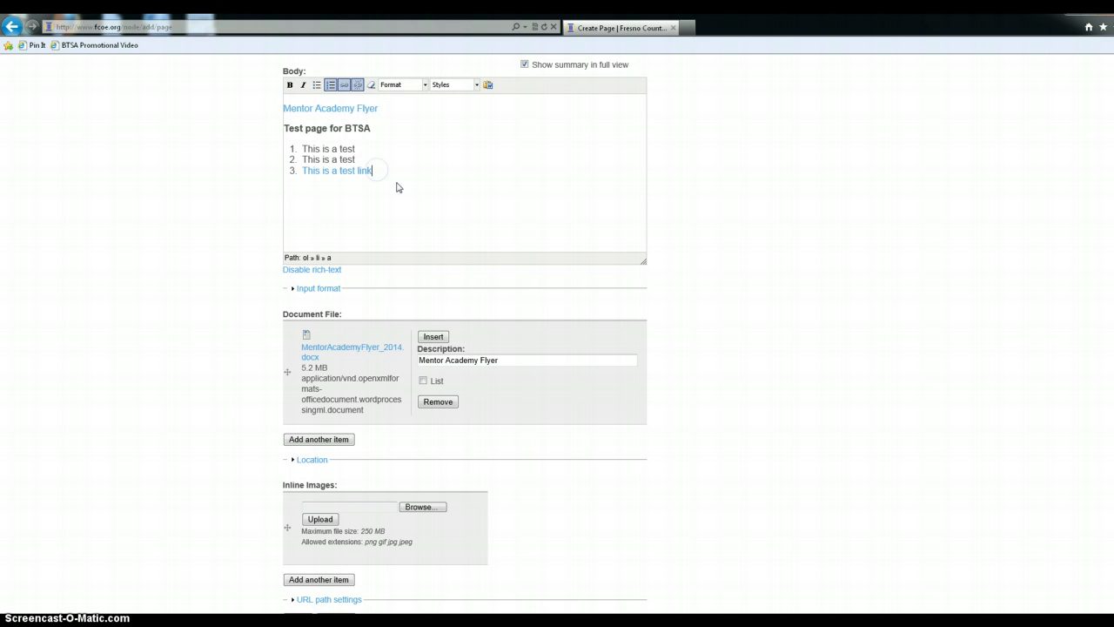
key("Return")
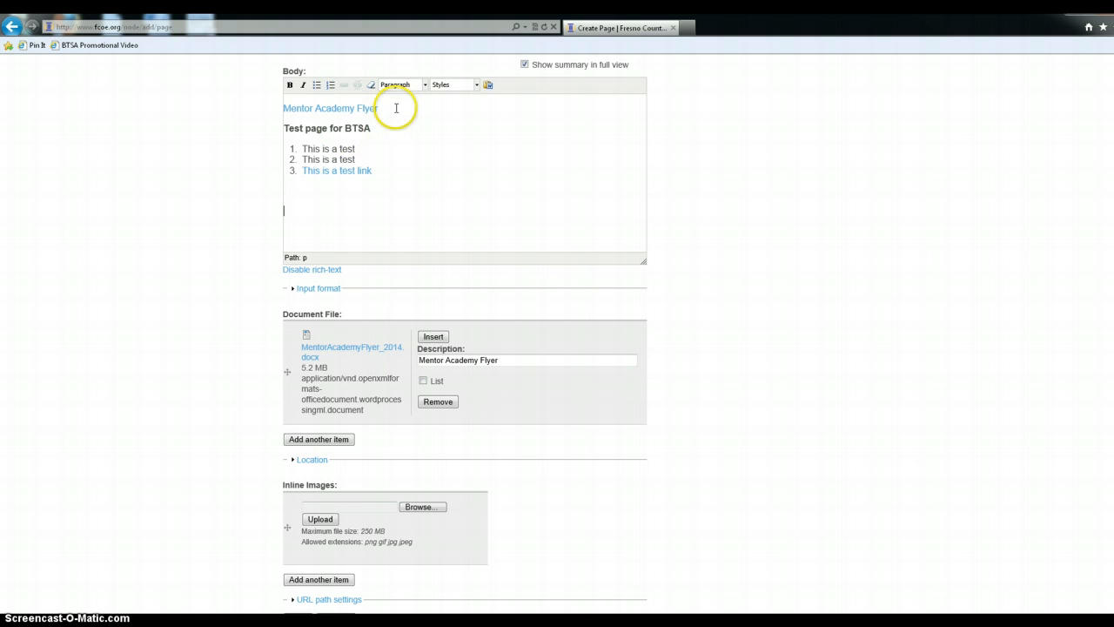
left_click_drag(398, 107, 296, 201)
left_click(384, 213)
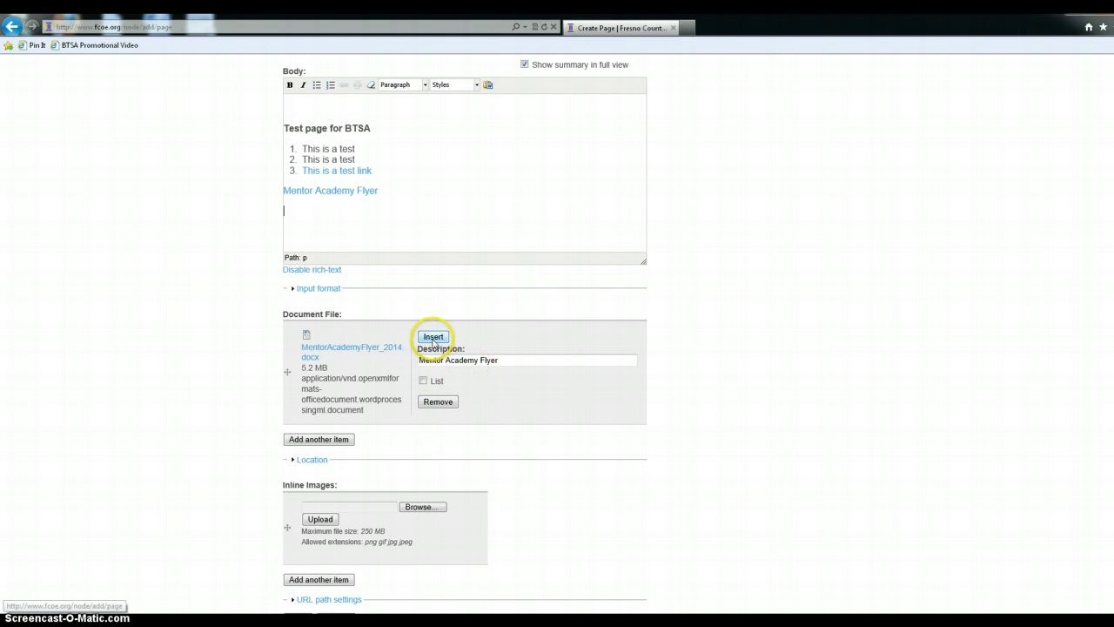
left_click(378, 206)
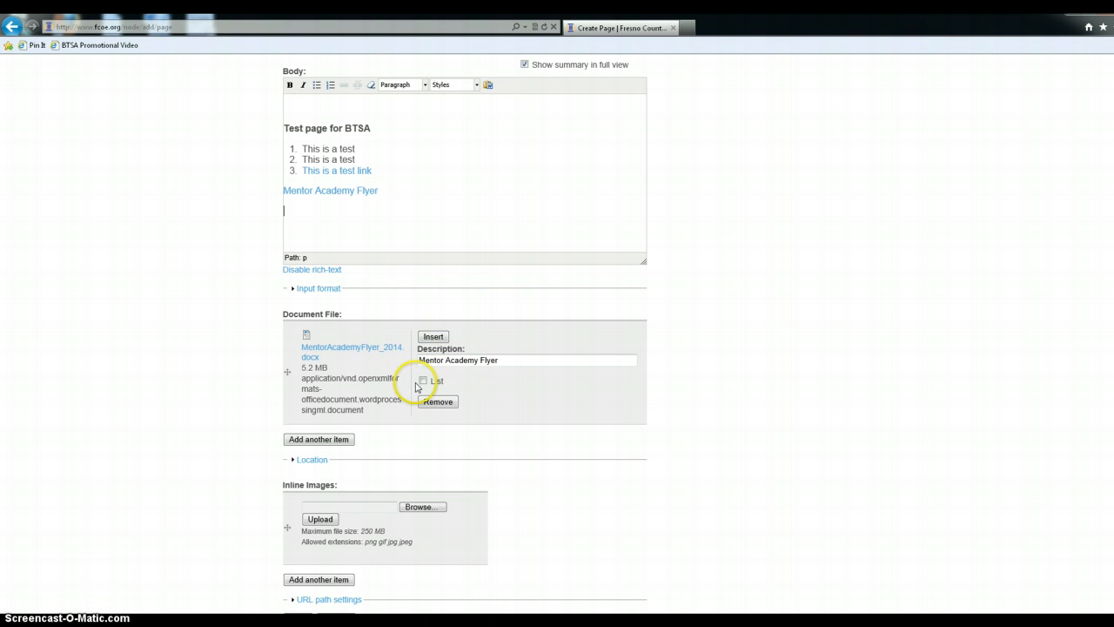
Upload BTSA-CESIP_4WEB.jpg from the BTSA LOGOS folder in Pictures as the page's inline image.
left_click(315, 461)
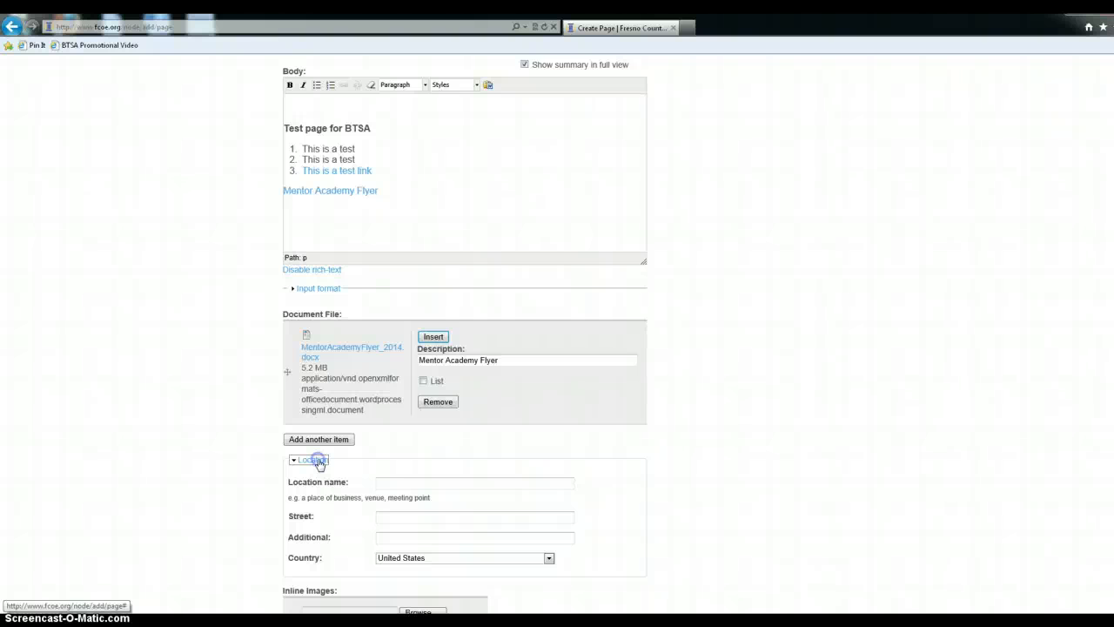
left_click(316, 460)
scroll(861, 438, "down", 1)
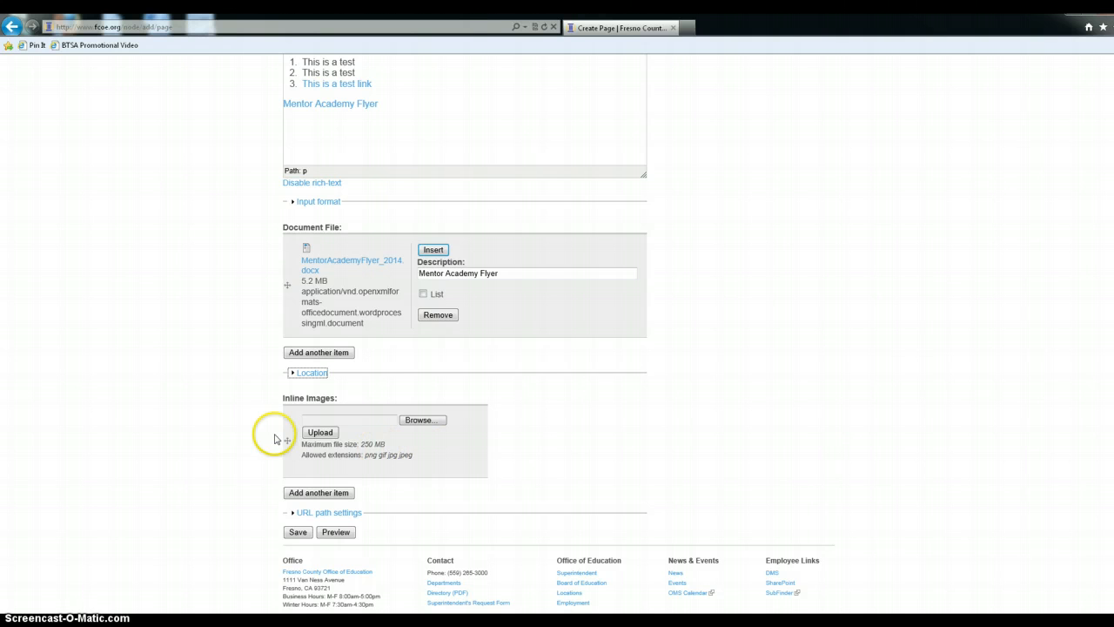
left_click(320, 433)
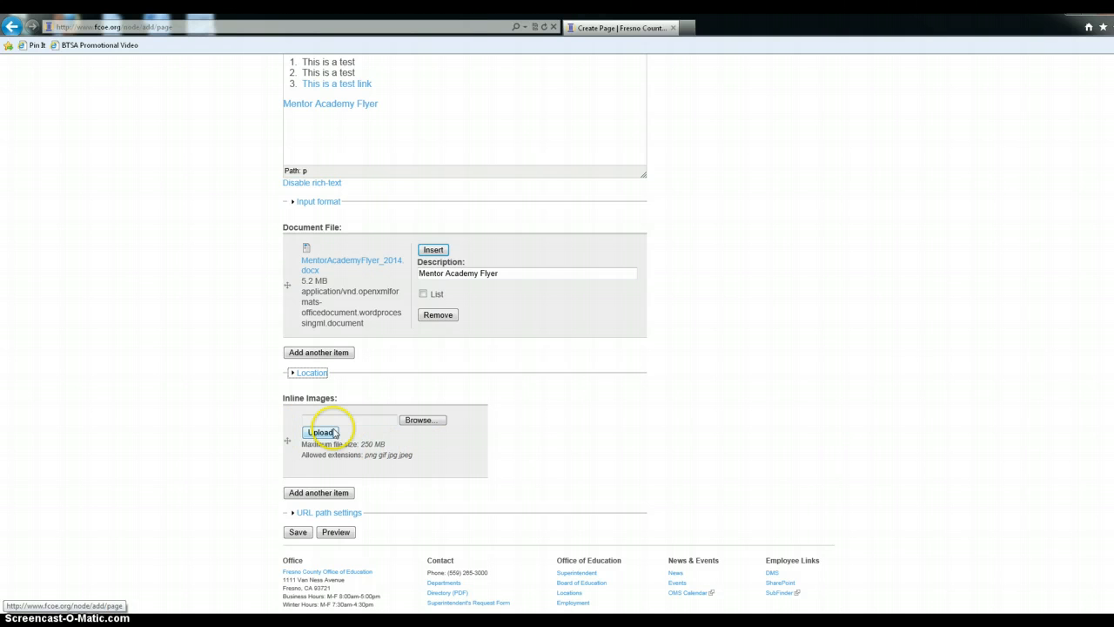
left_click(427, 419)
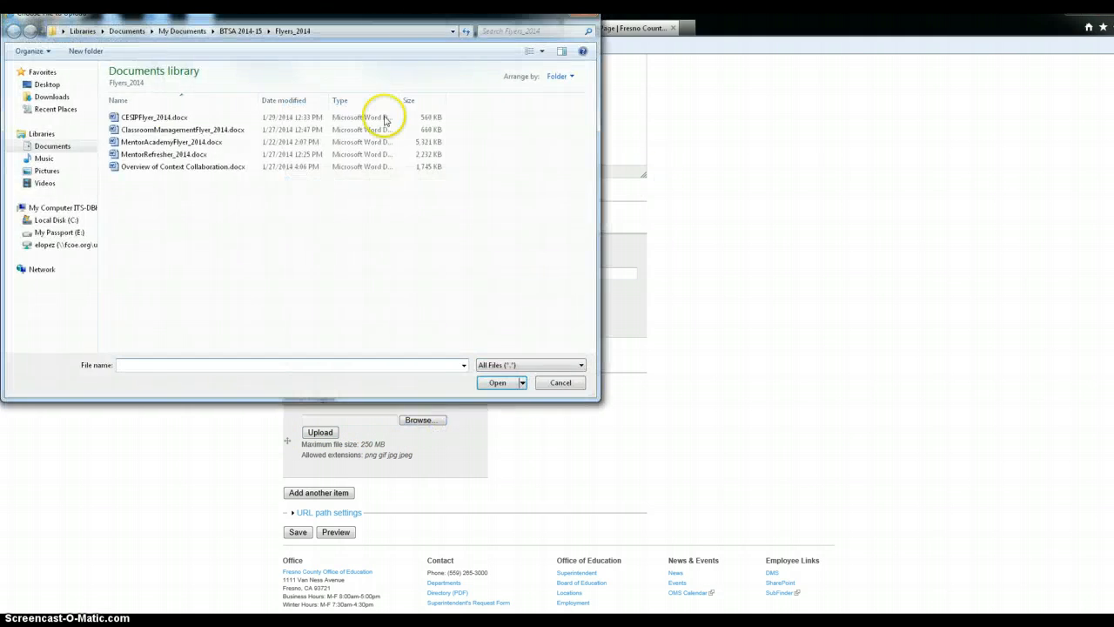
left_click(47, 171)
double_click(206, 131)
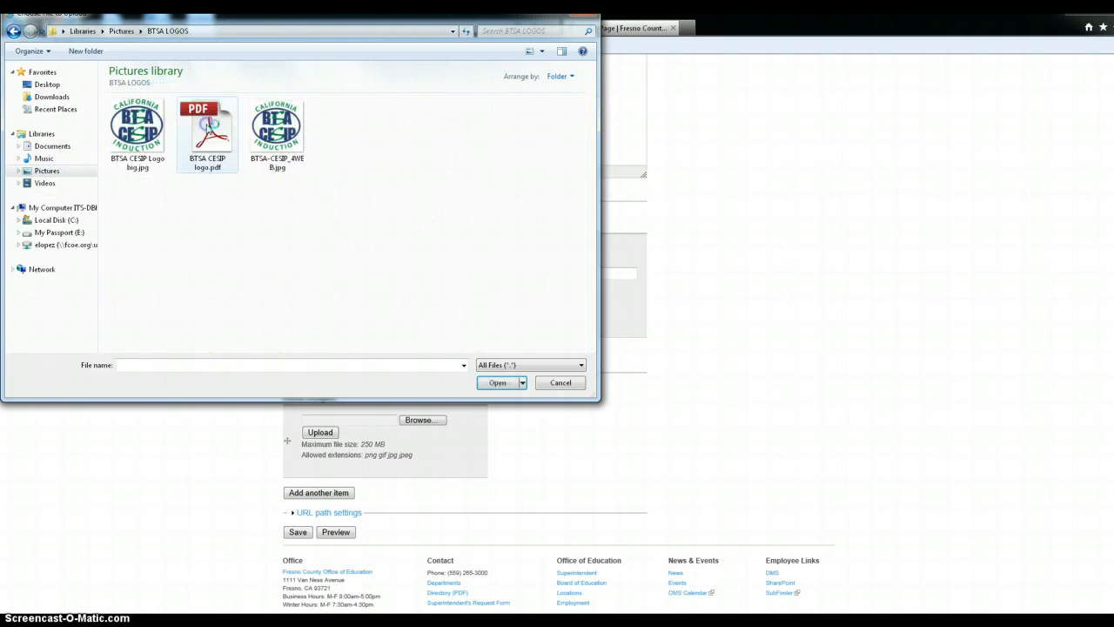
left_click(294, 141)
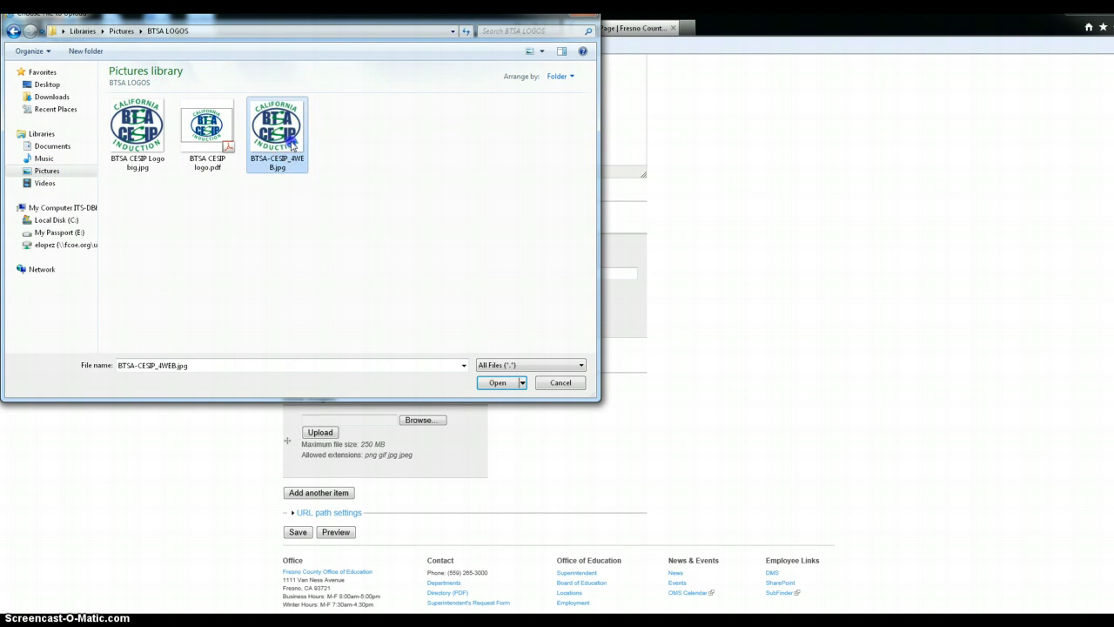
left_click(497, 383)
left_click(329, 431)
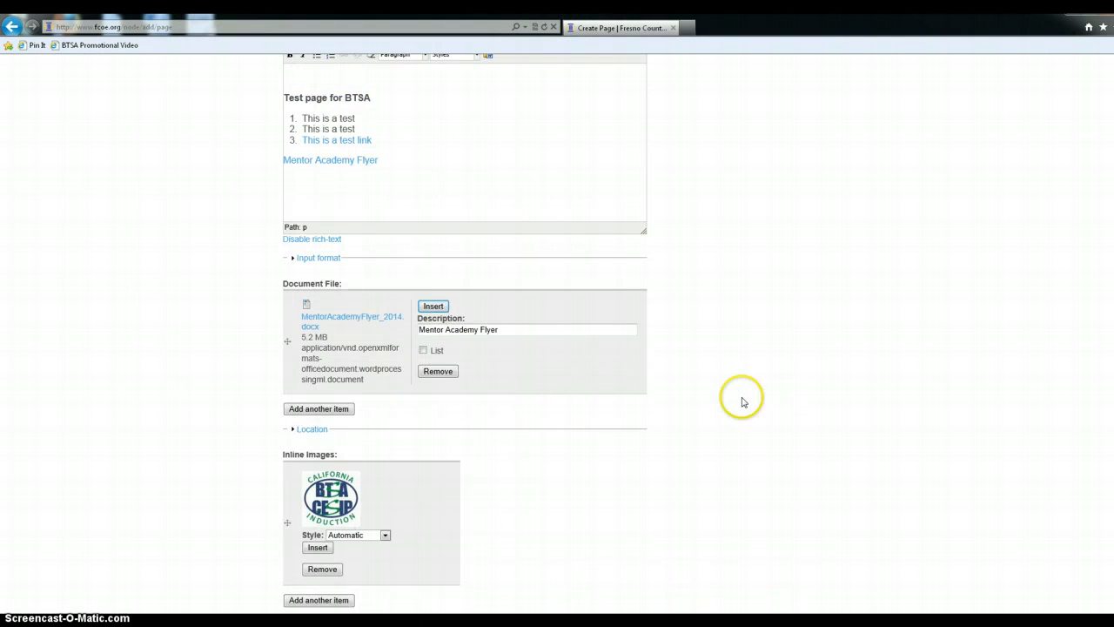
Insert the uploaded logo into the body in the Small style and shrink it to less than half that size.
left_click(377, 538)
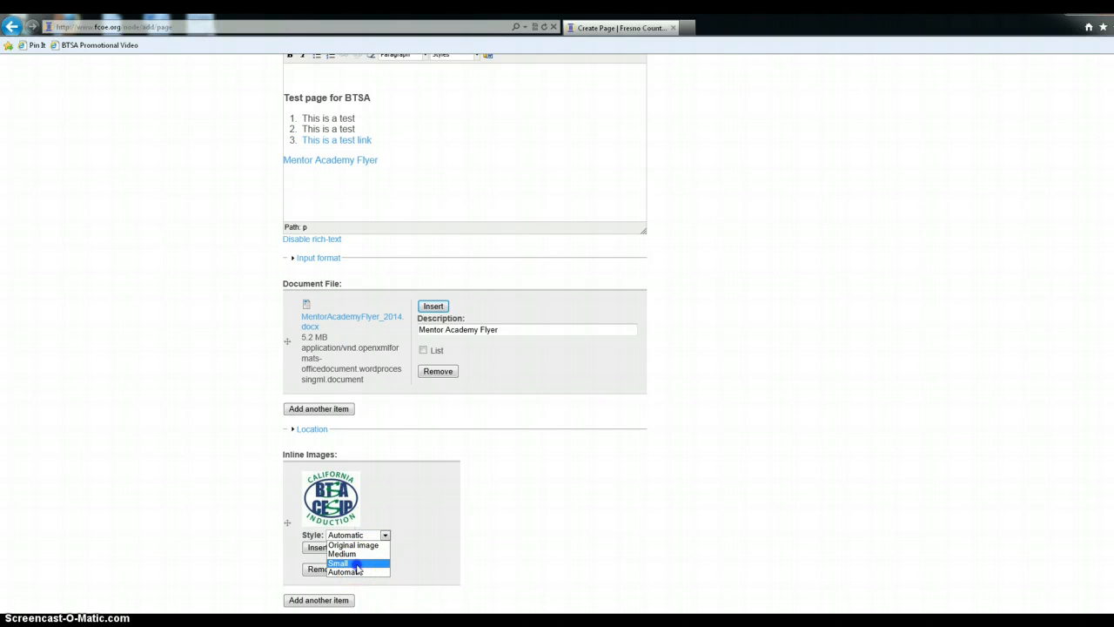
left_click(358, 563)
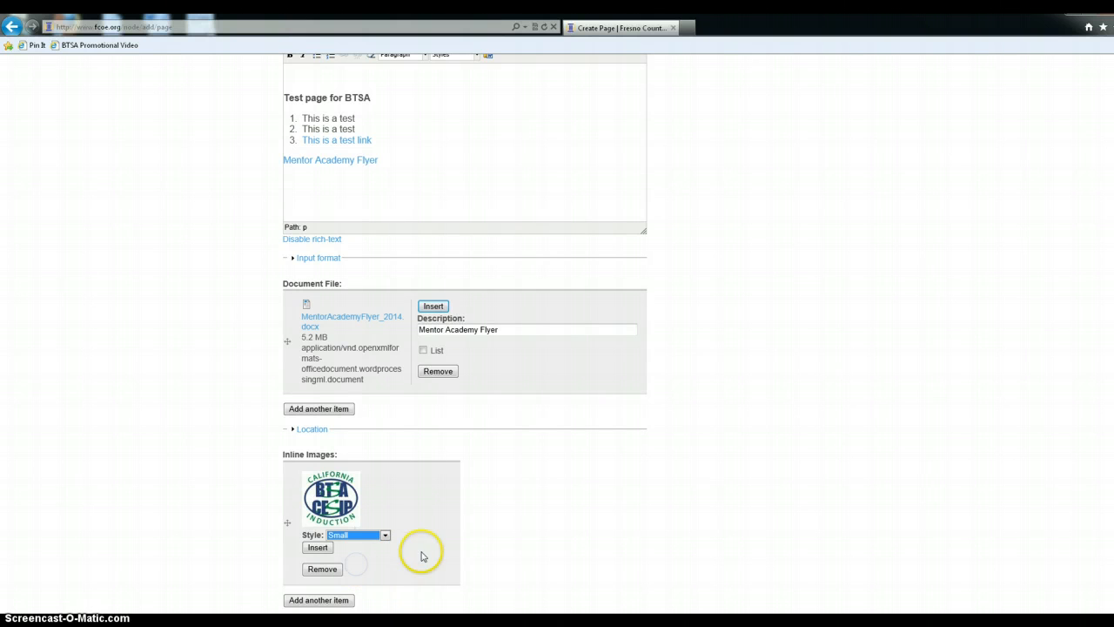
left_click(317, 547)
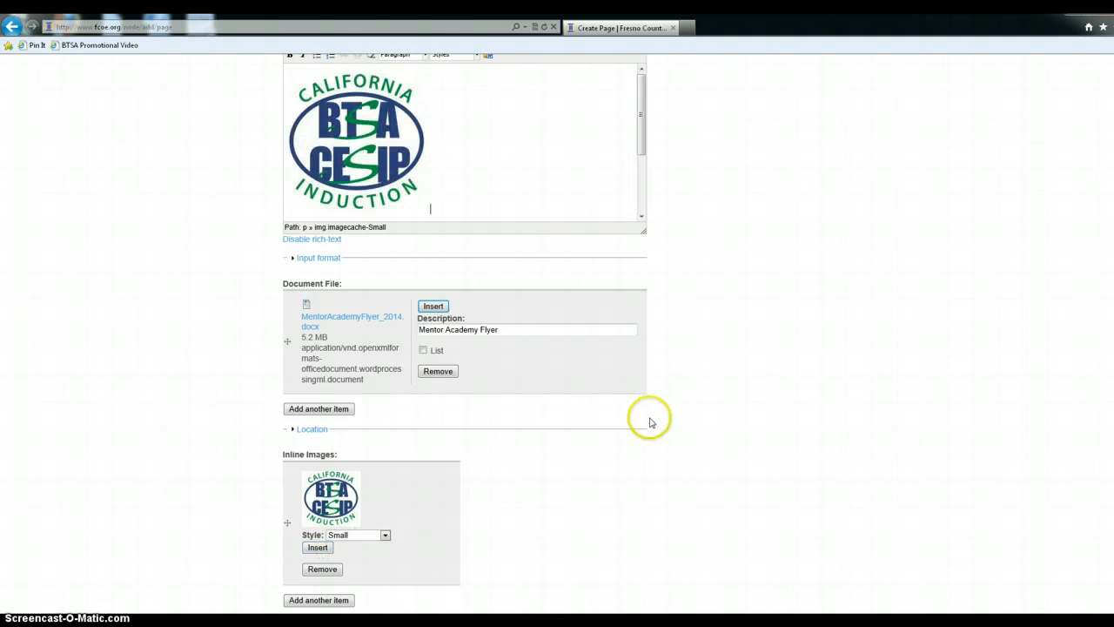
left_click(418, 119)
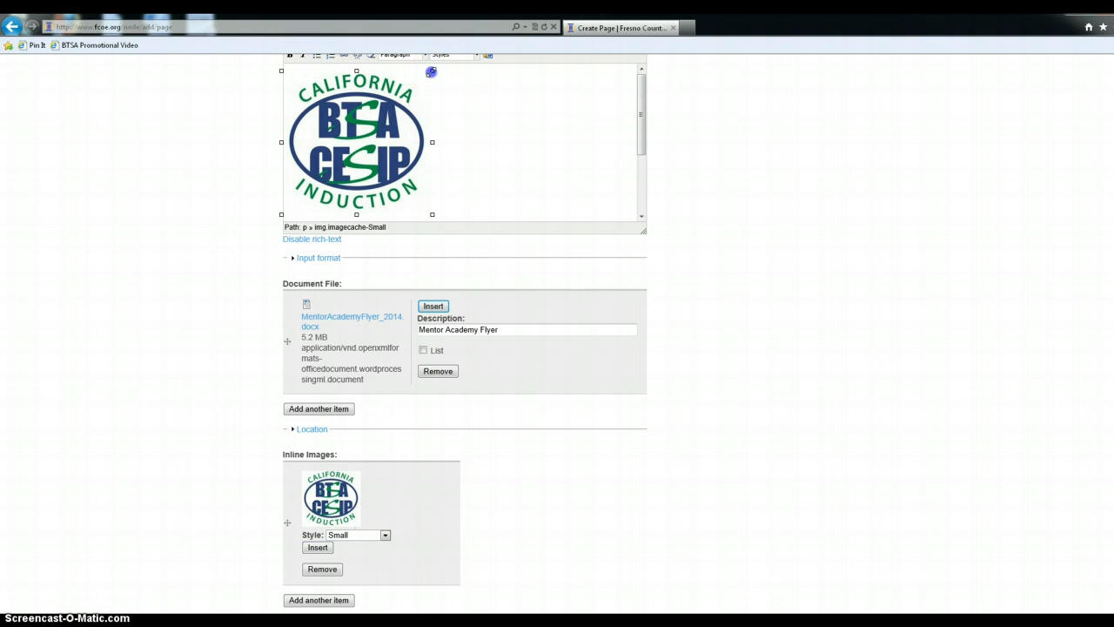
left_click_drag(431, 71, 340, 150)
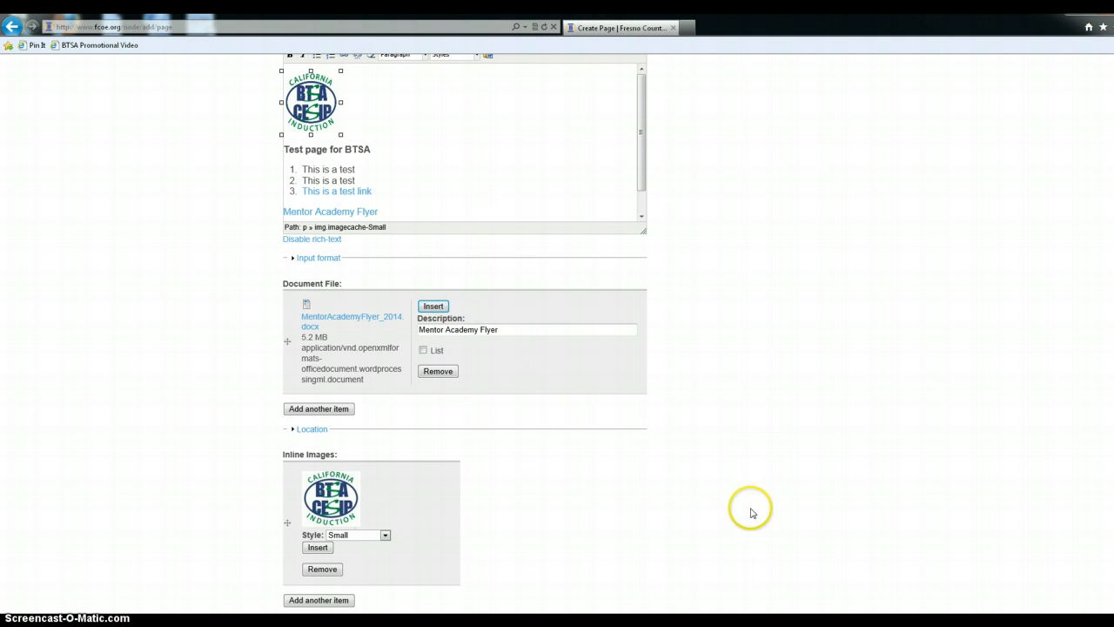
Review the URL path settings, keep the automatic alias enabled, and save the page.
scroll(801, 422, "down", 2)
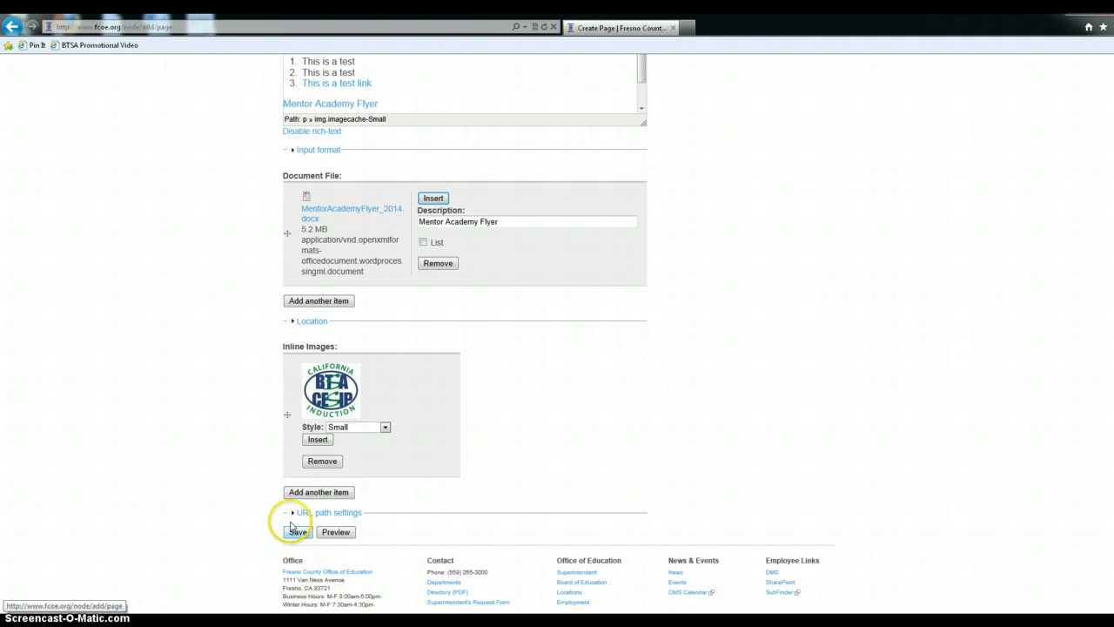
left_click(303, 515)
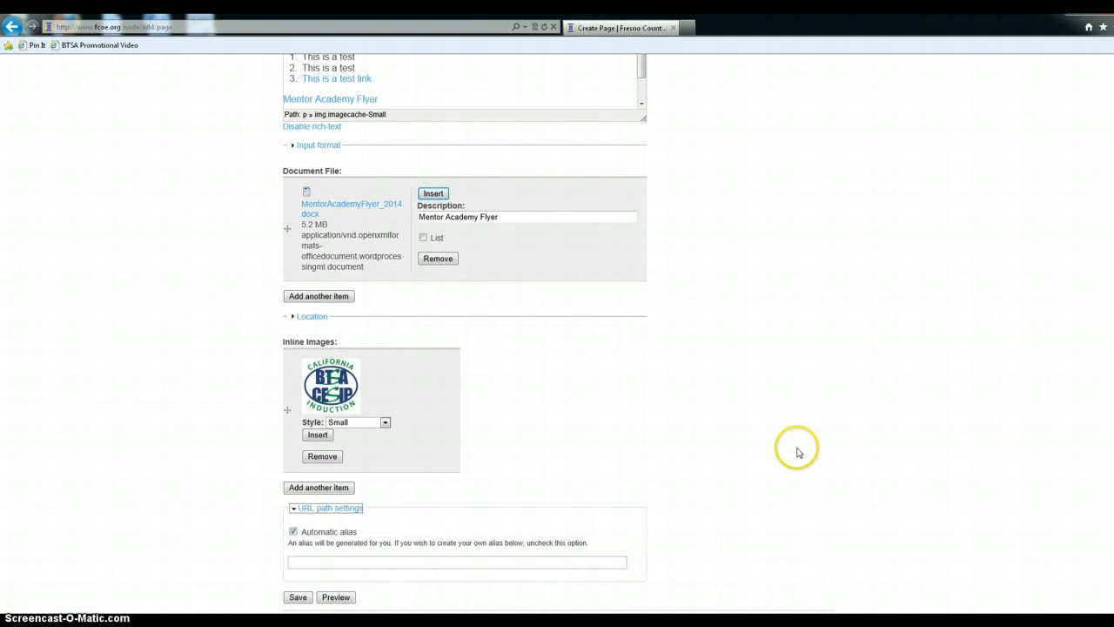
scroll(805, 446, "down", 1)
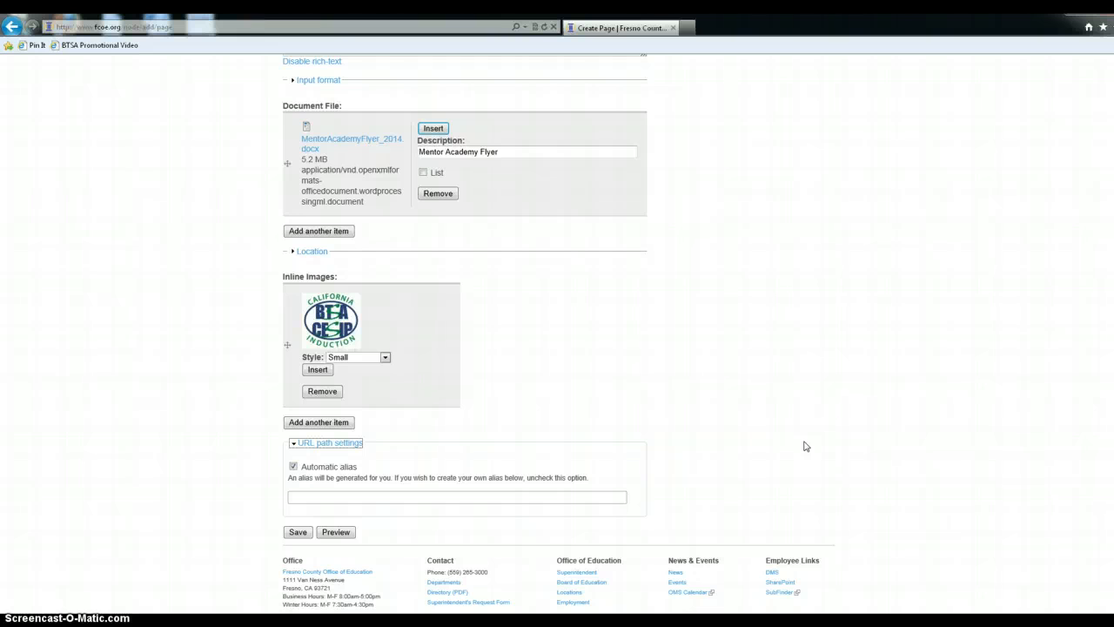
left_click(304, 490)
left_click(319, 498)
left_click(322, 498)
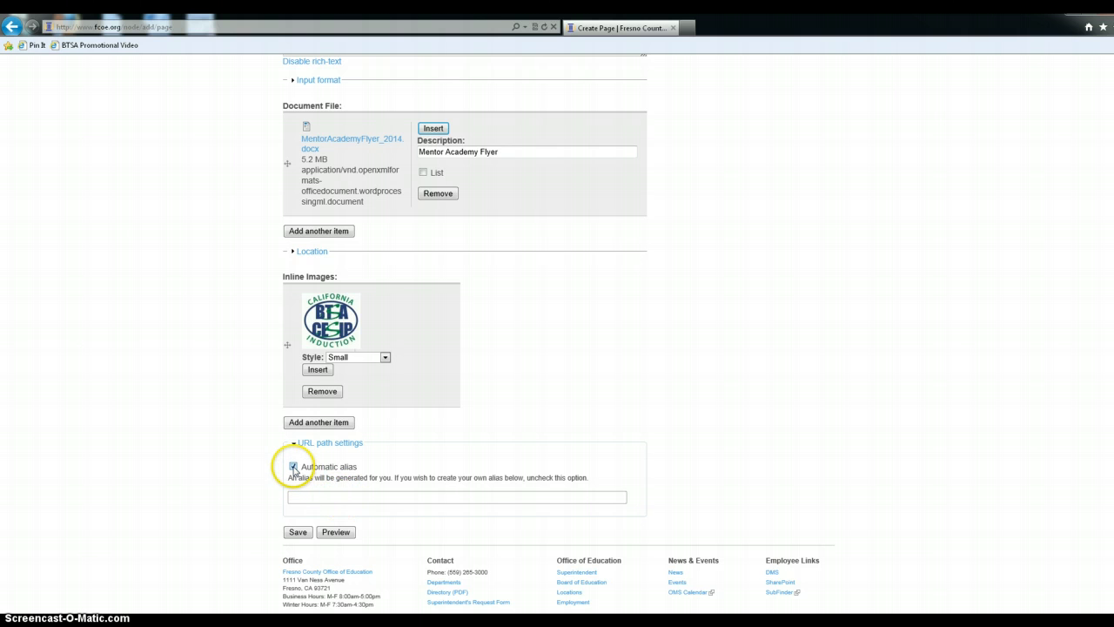
left_click(293, 467)
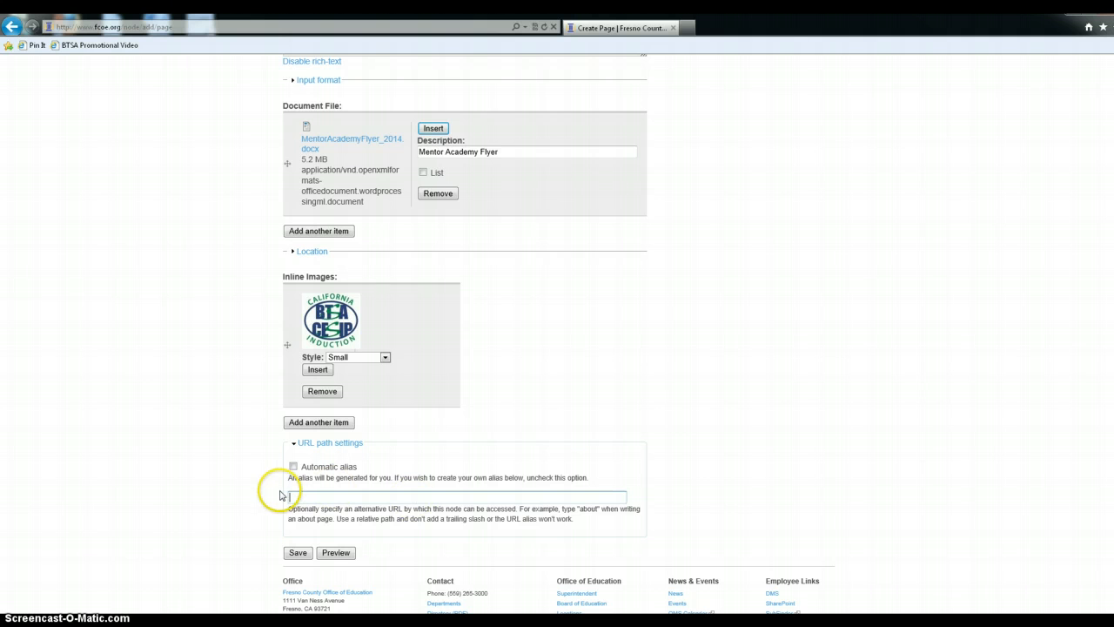
left_click(294, 467)
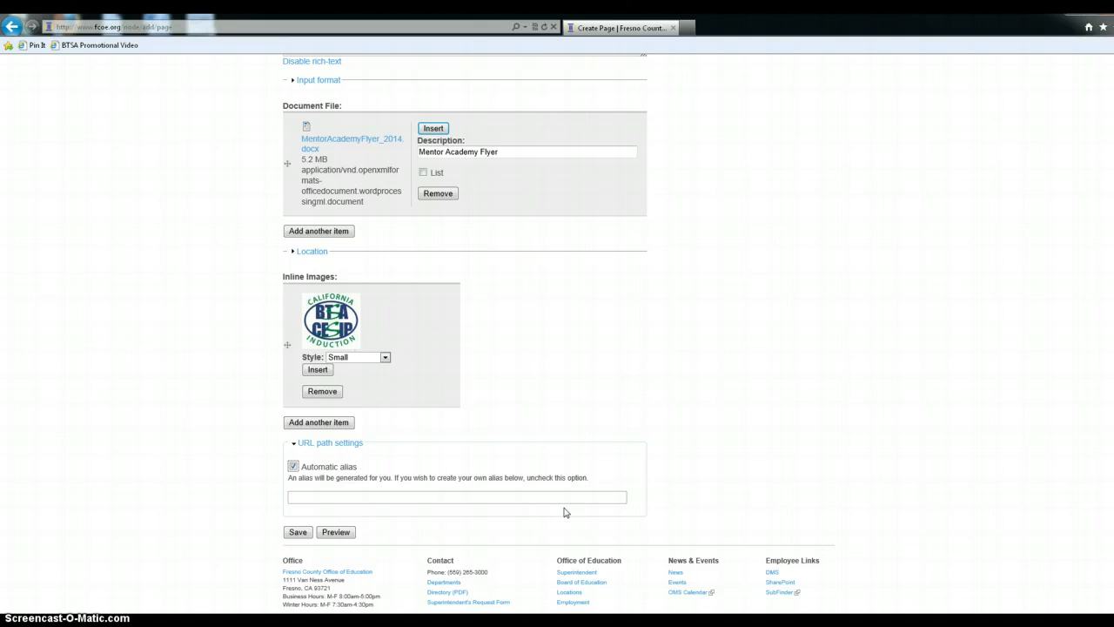
left_click(298, 533)
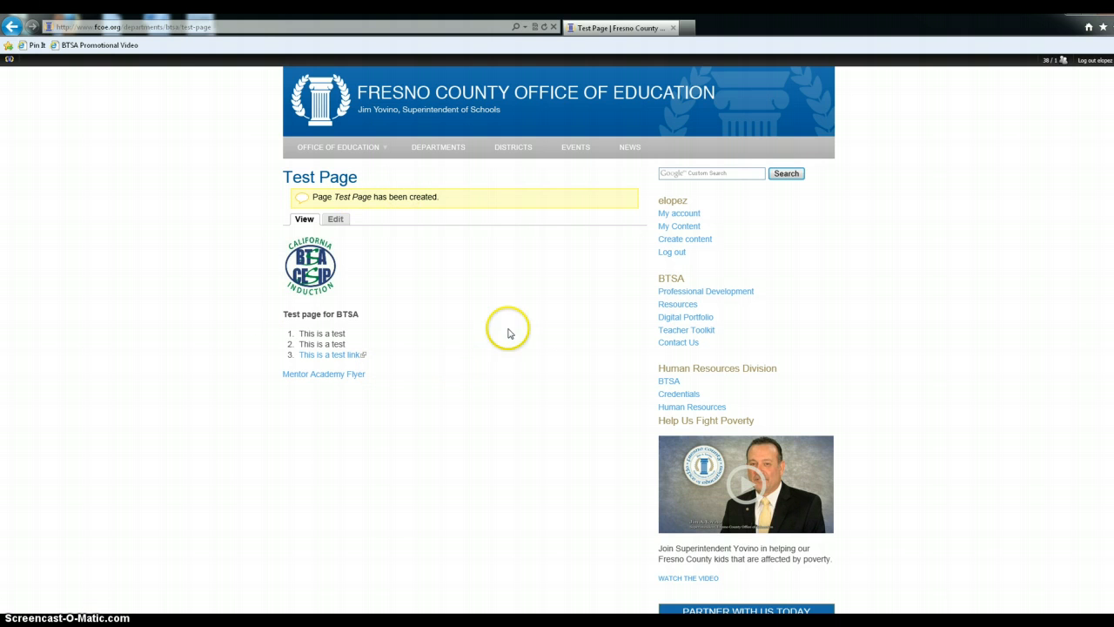
Examine the new page's web address, look at the BTSA Teacher Toolkit and Resources pages, and go back to the test page.
left_click(171, 29)
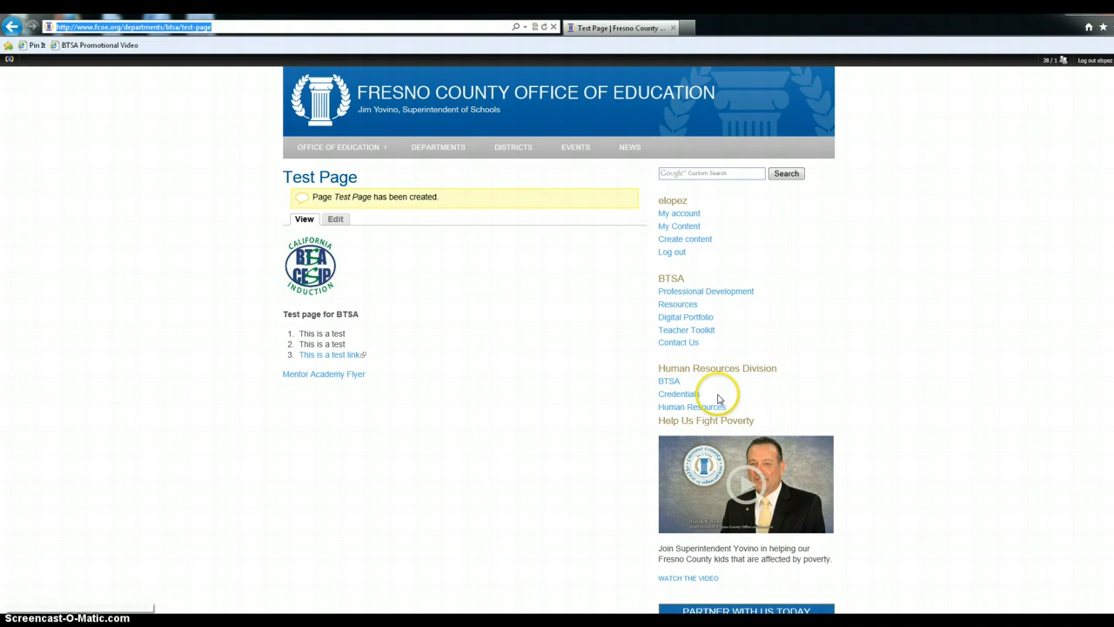
left_click(687, 331)
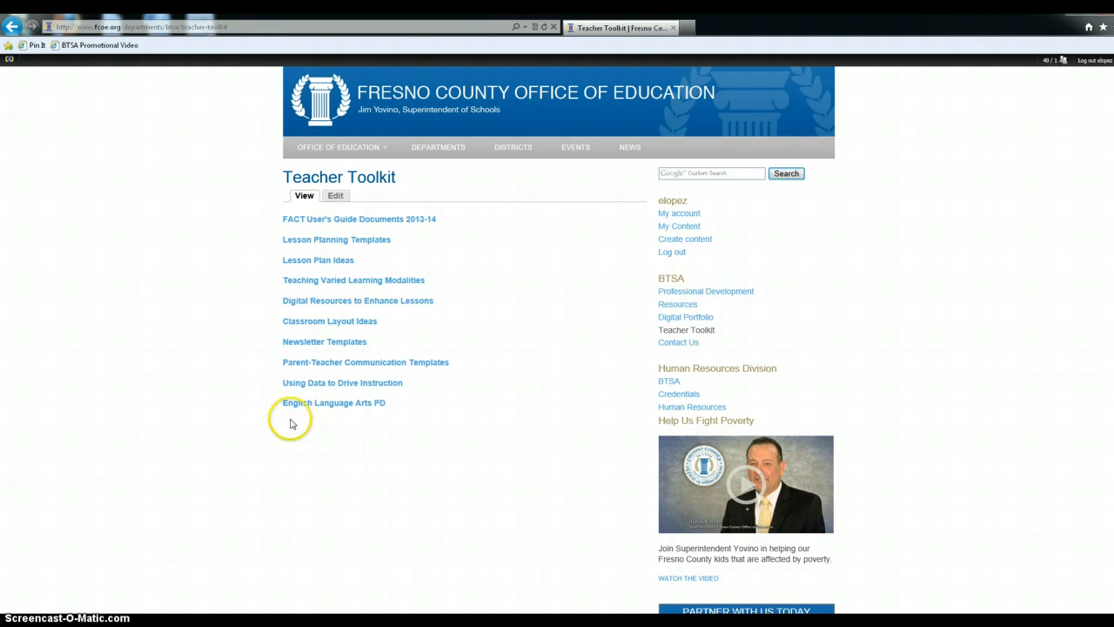
left_click(675, 304)
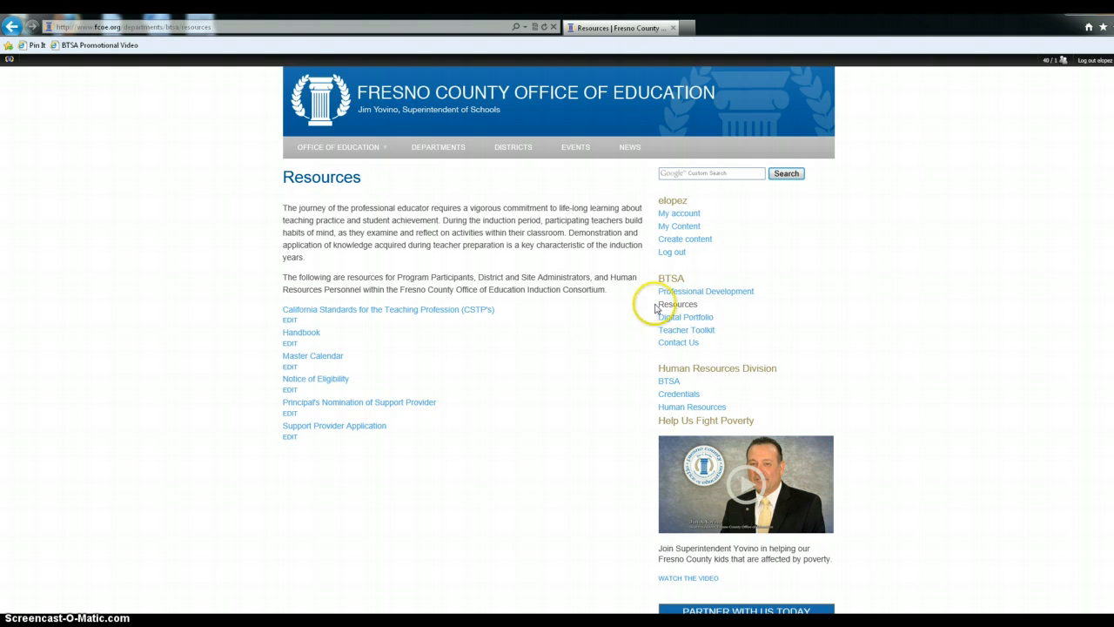
left_click(11, 26)
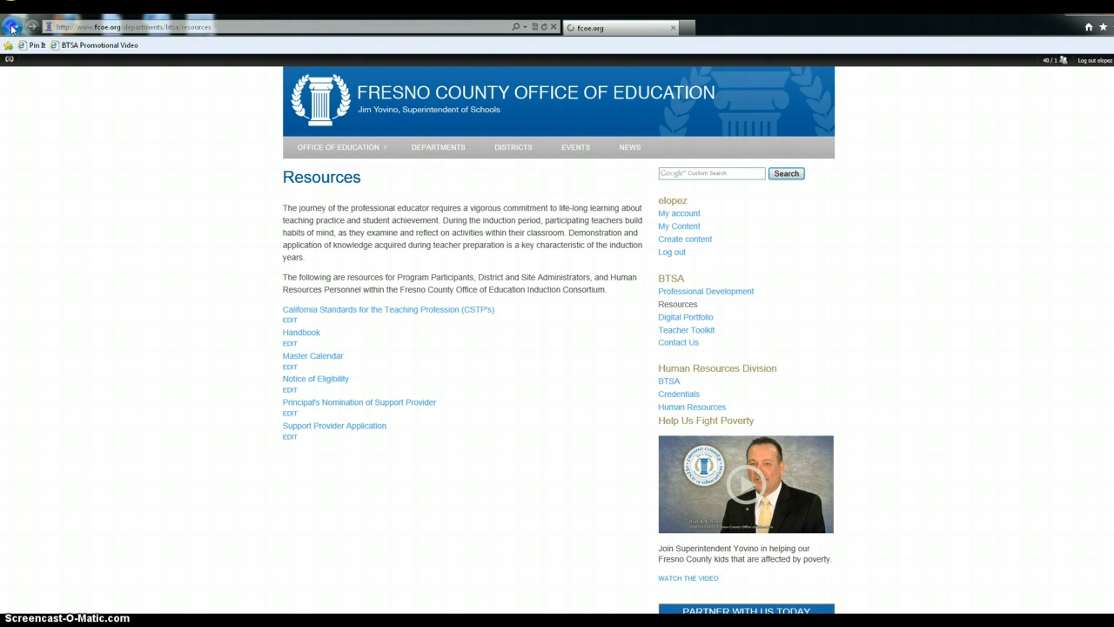
left_click(11, 26)
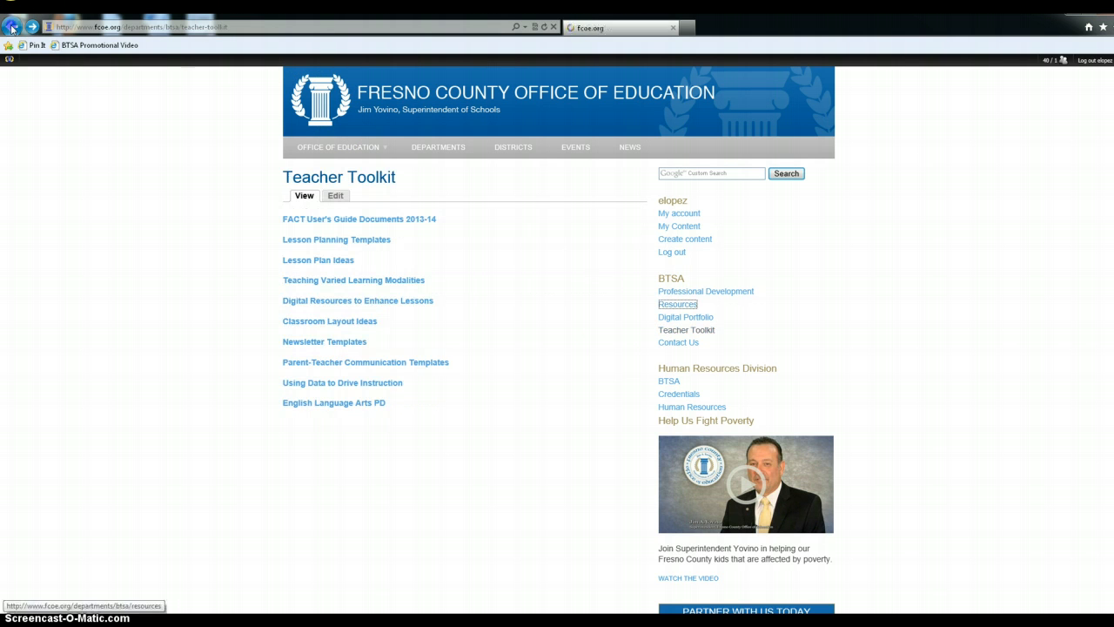